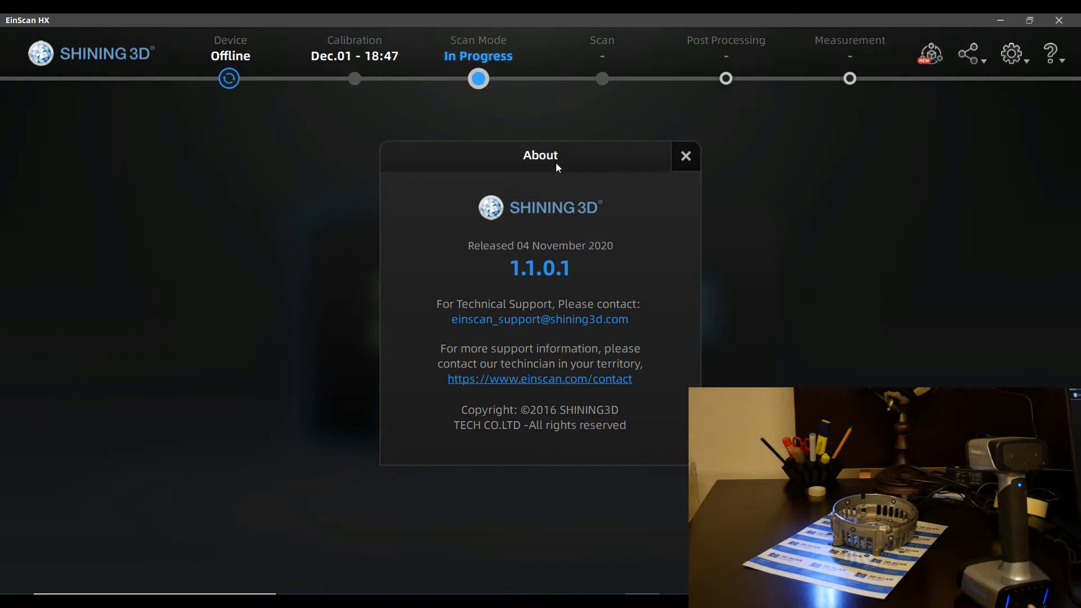
Close the version information, reconnect the offline EinScan HX scanner and choose the Rapid Scan mode
click(686, 156)
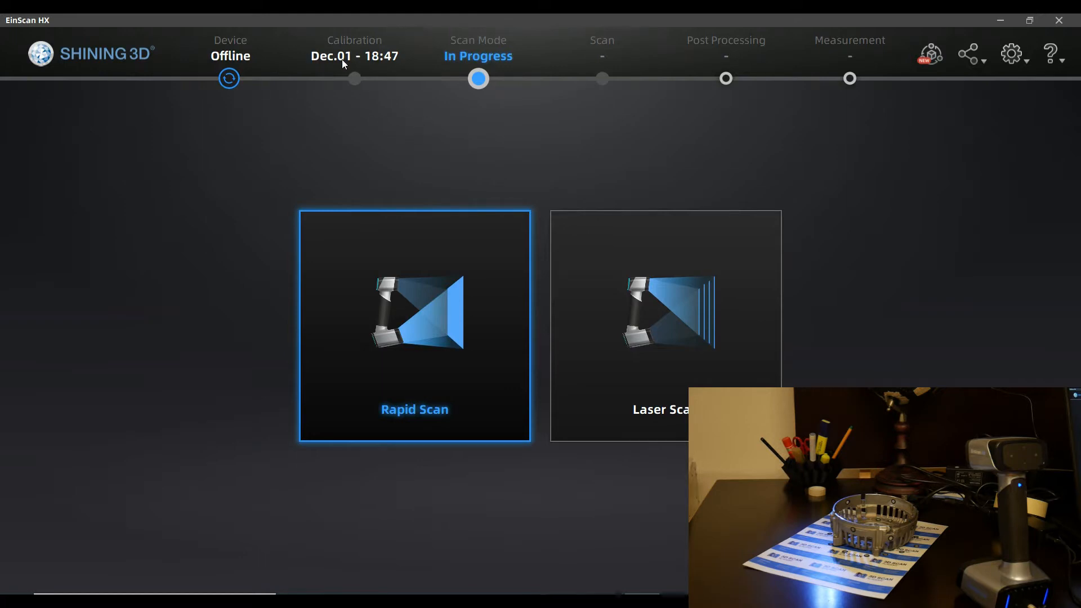
click(231, 80)
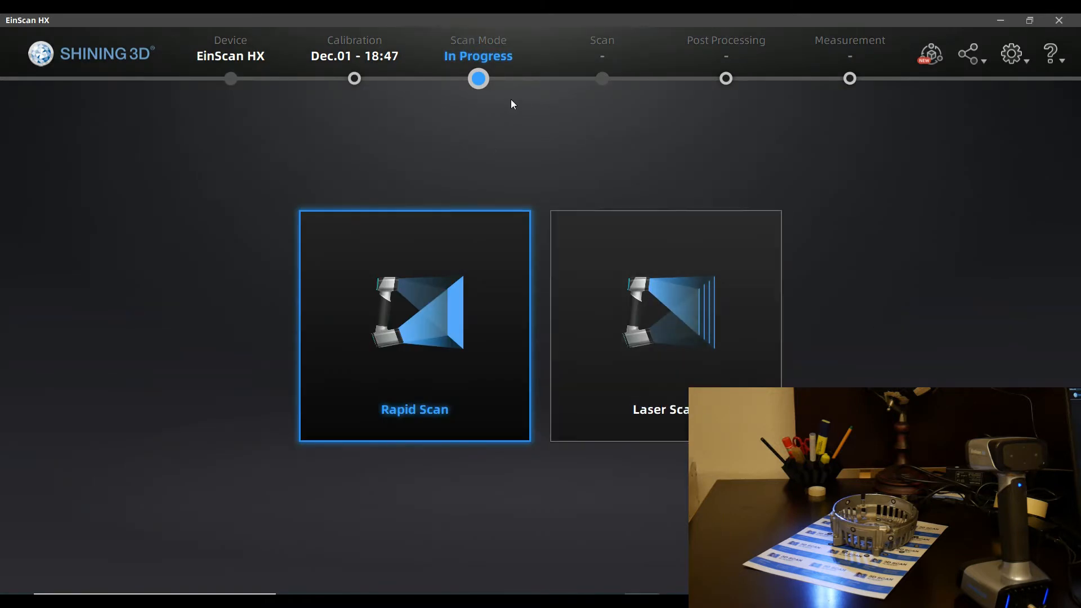
click(384, 280)
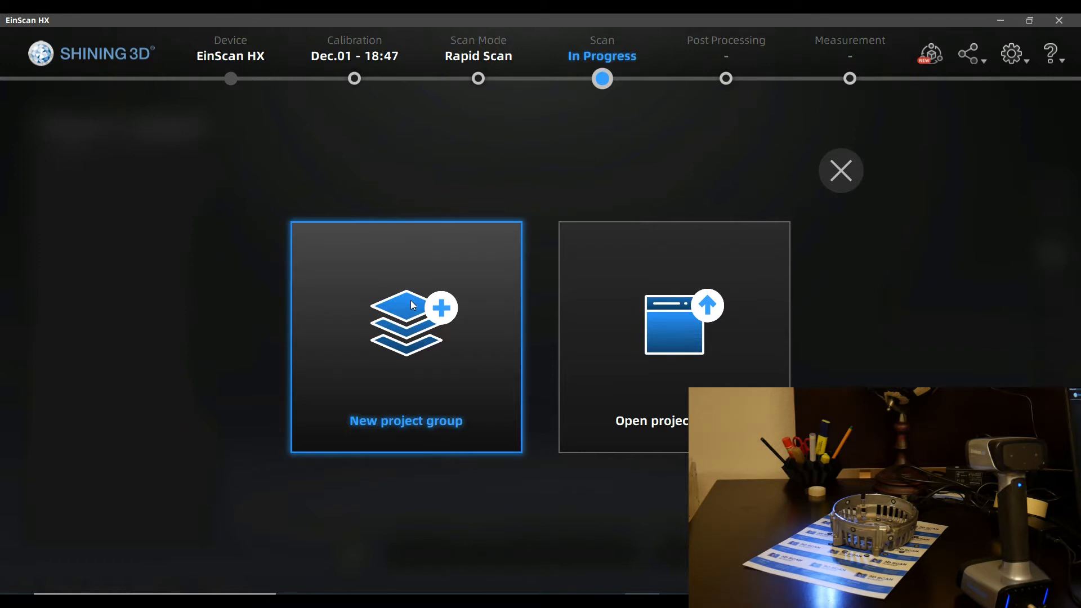
Create a new project group on the desktop under the existing name housing_rapid and confirm replacing it
click(411, 304)
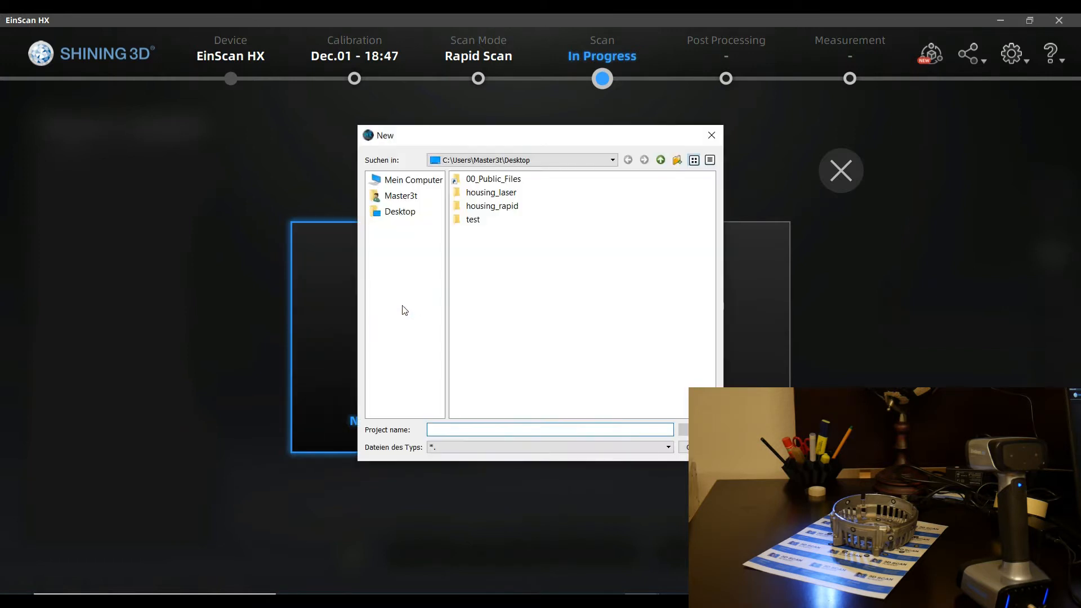
click(491, 206)
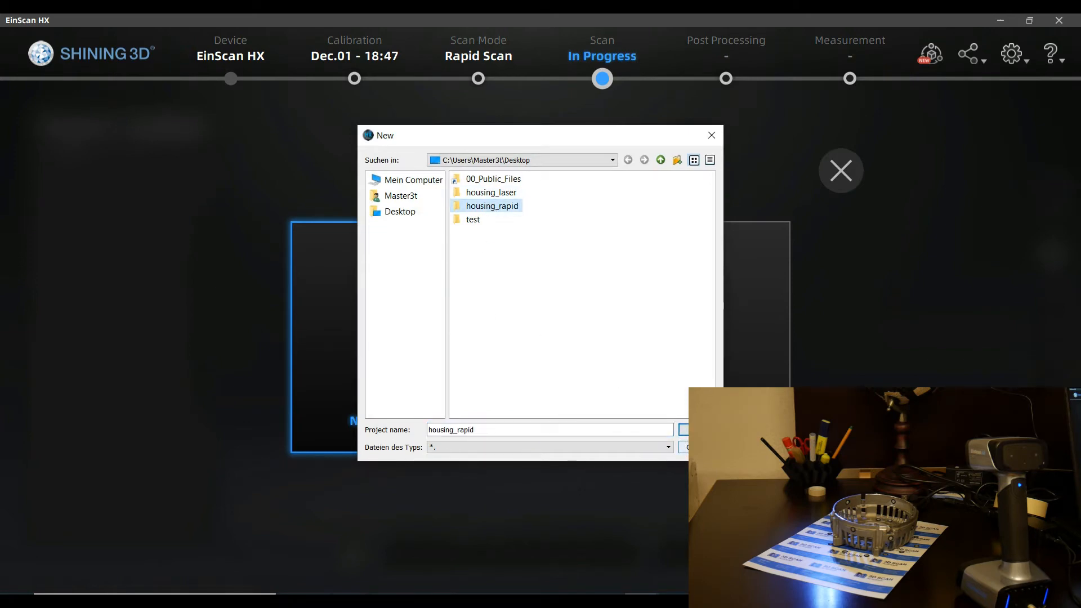
click(683, 430)
click(523, 320)
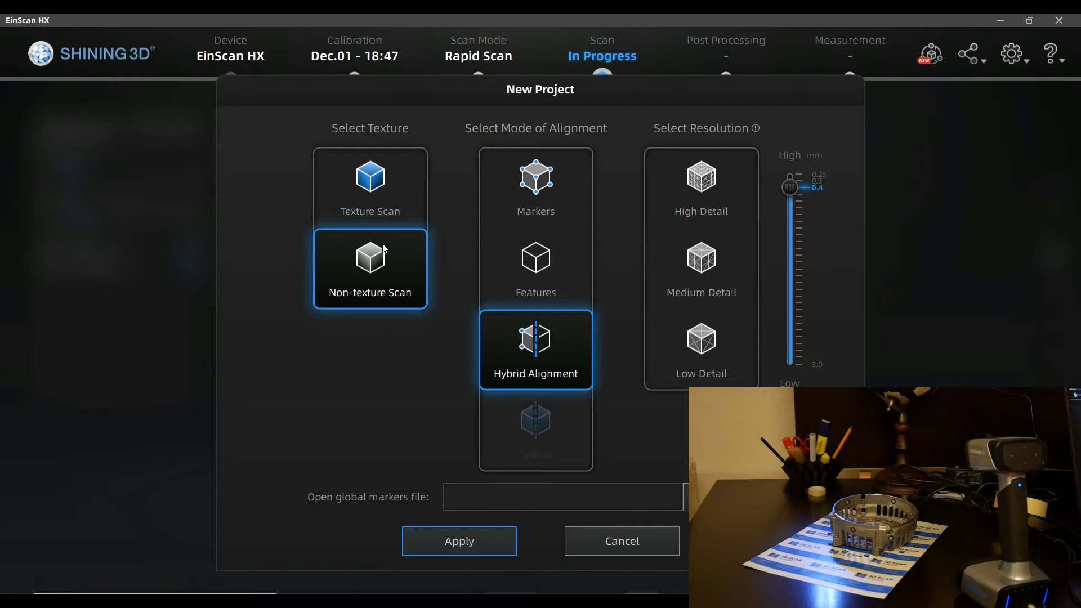
Set the new project to Texture Scan with Hybrid Alignment, trying the Features and Markers alignment modes along the way
click(381, 188)
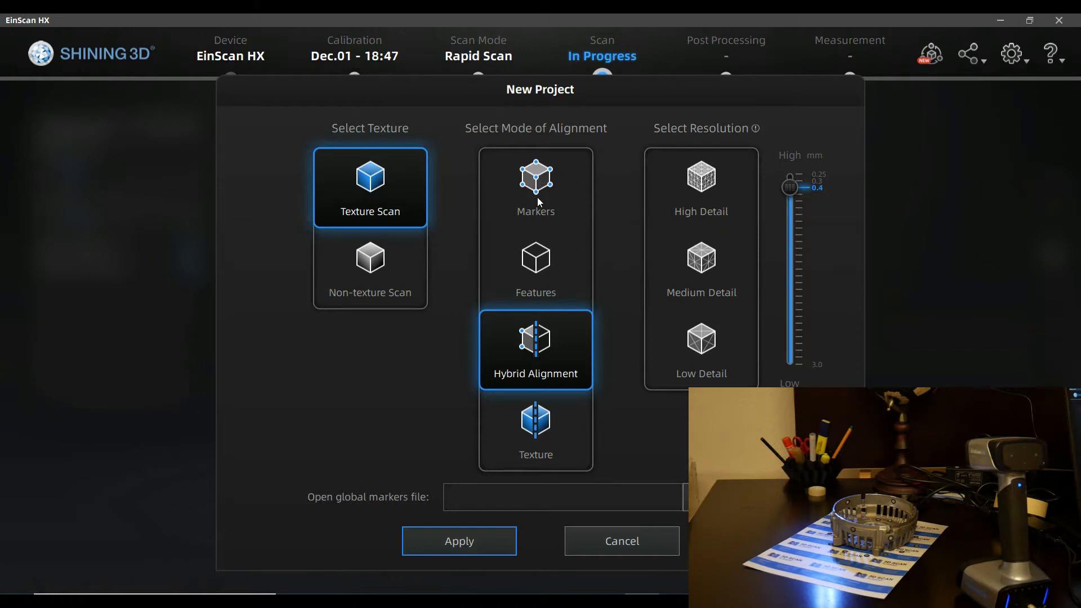
click(550, 258)
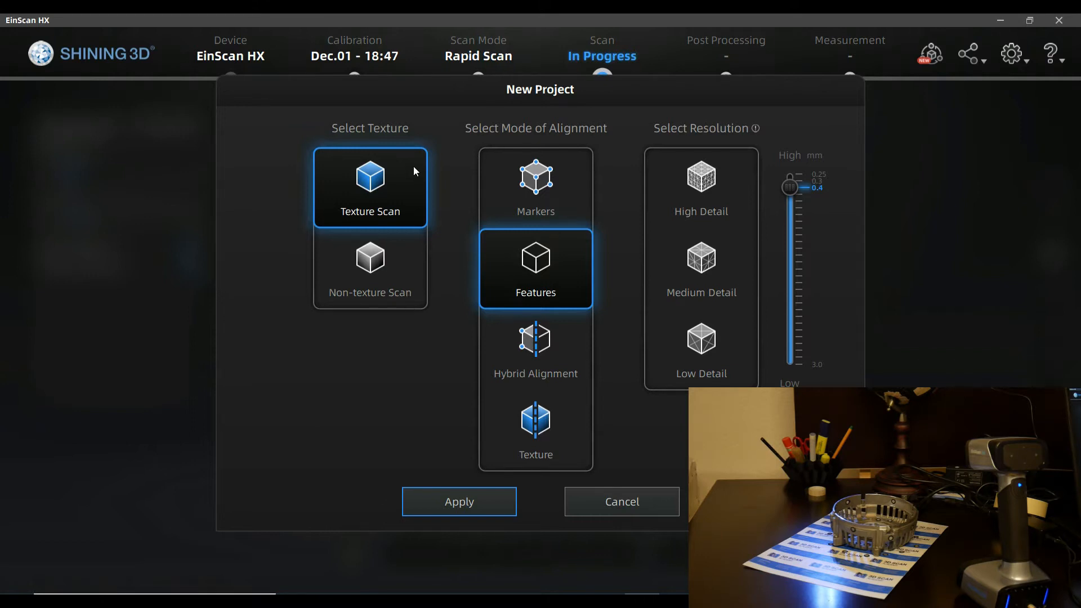
click(557, 347)
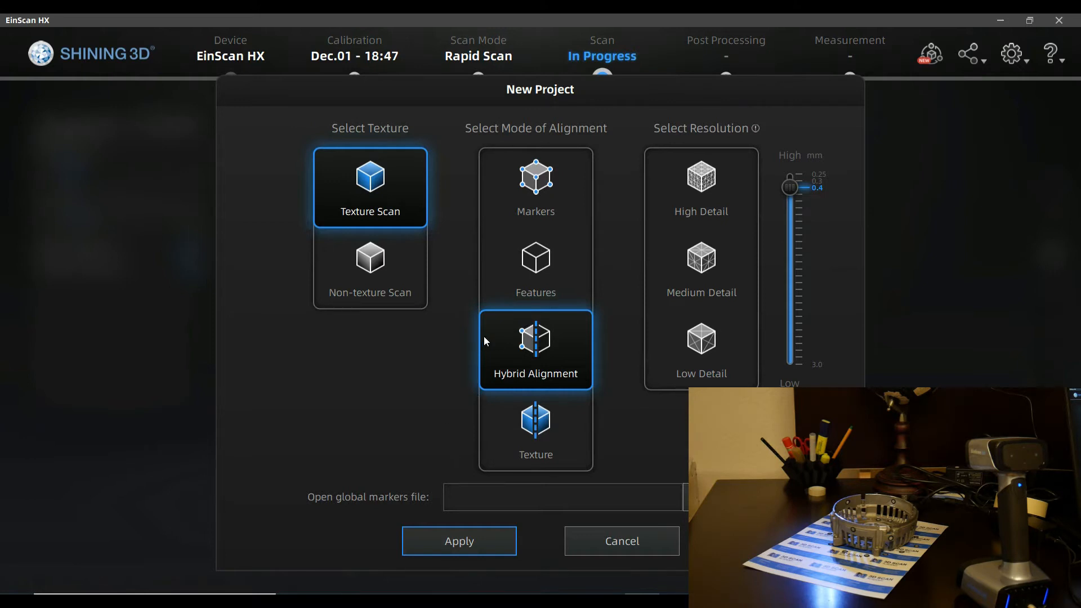
click(552, 200)
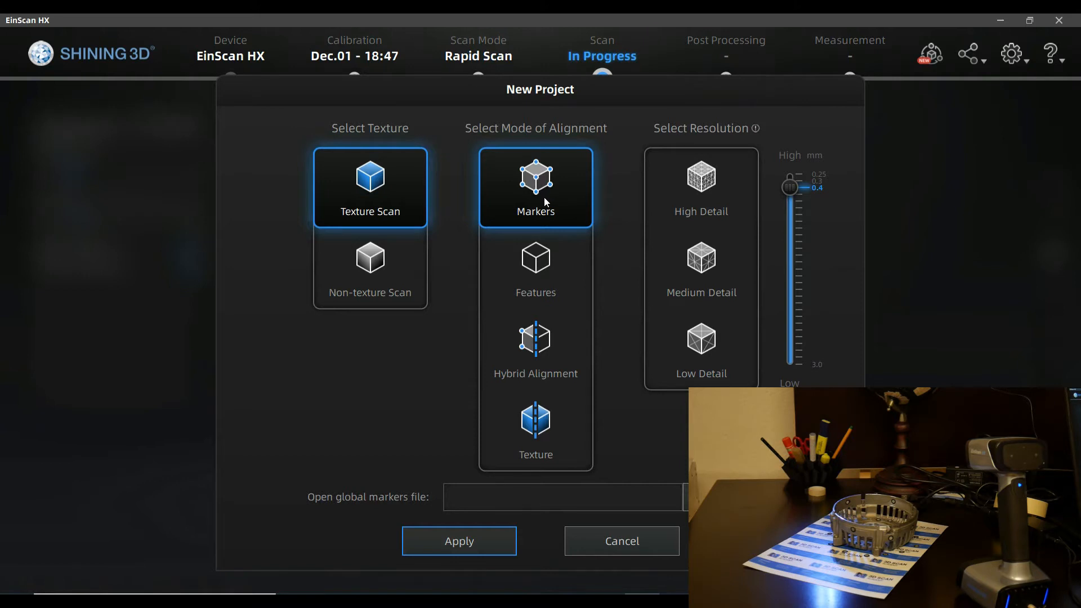
click(551, 337)
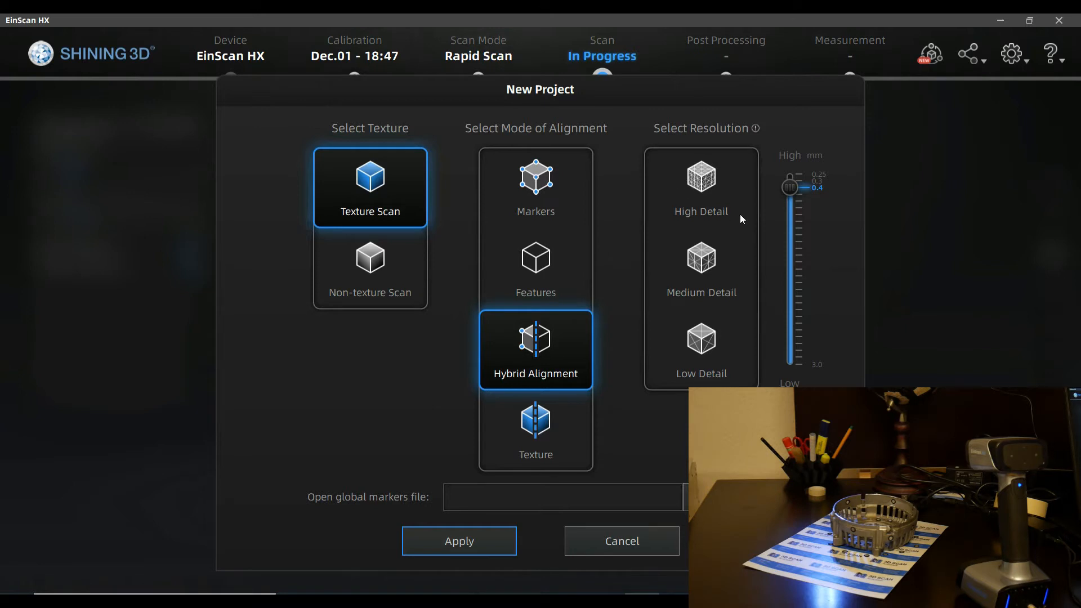
Try the Medium and High Detail presets, adjust the resolution to finer than 0.6 mm and apply the project settings
click(703, 260)
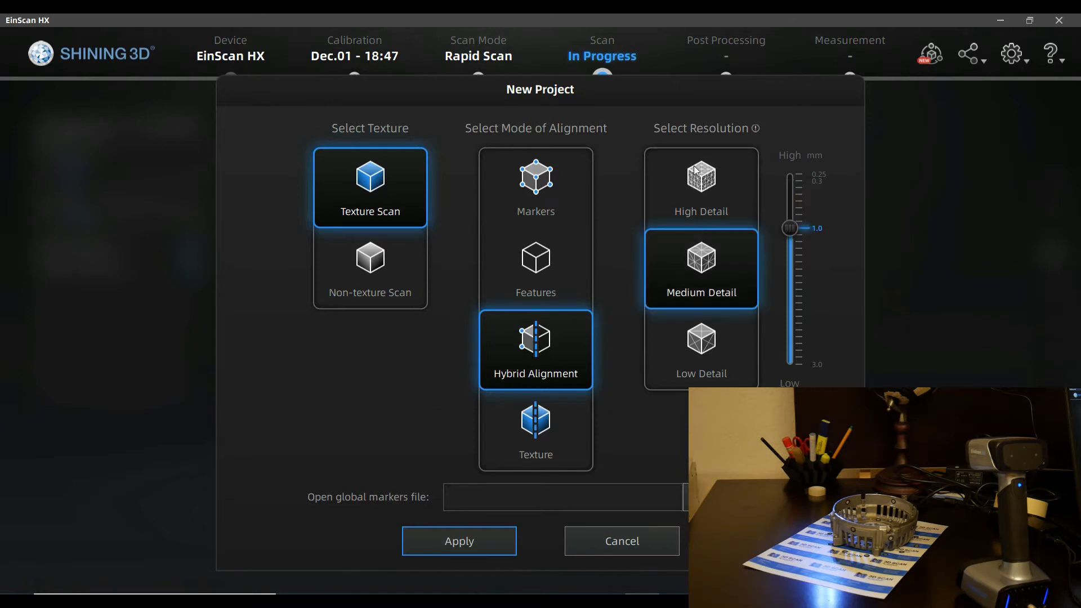
click(698, 172)
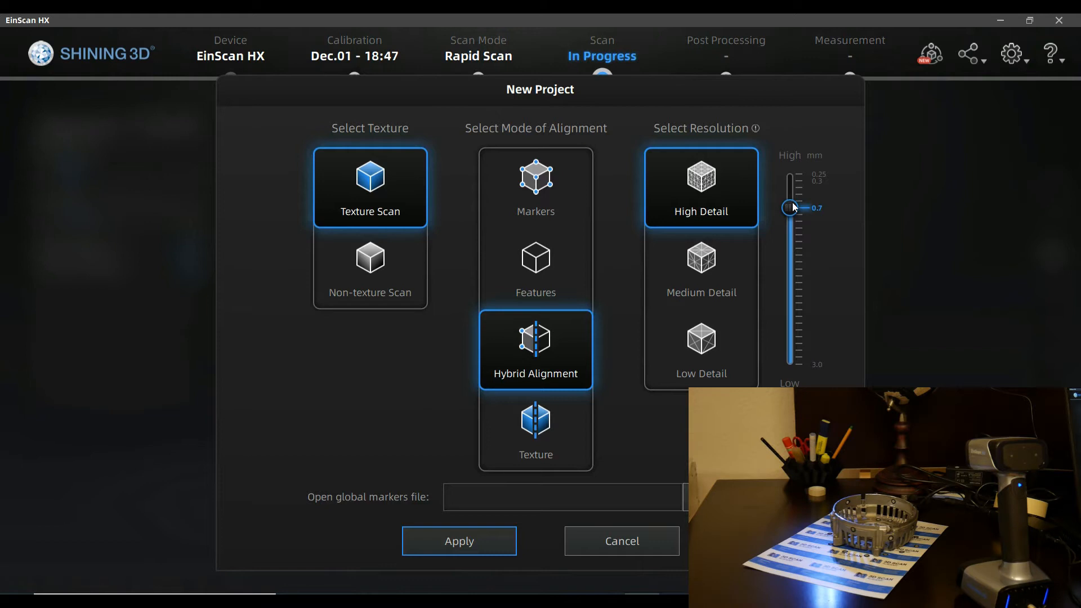
scroll(794, 207, up, 1)
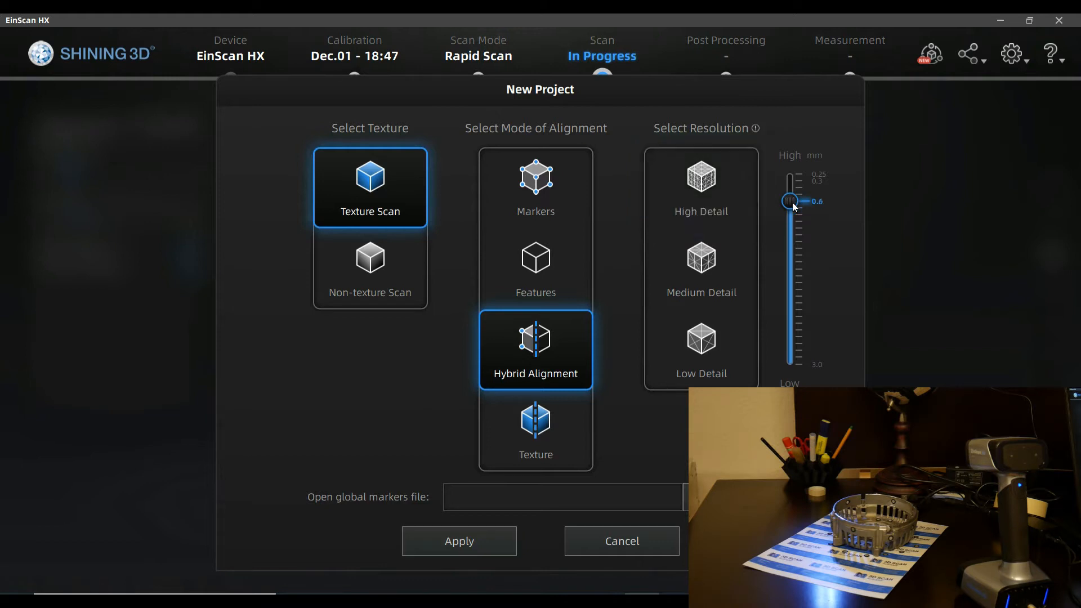
drag(794, 196, 798, 187)
click(791, 190)
drag(791, 189, 792, 185)
click(484, 546)
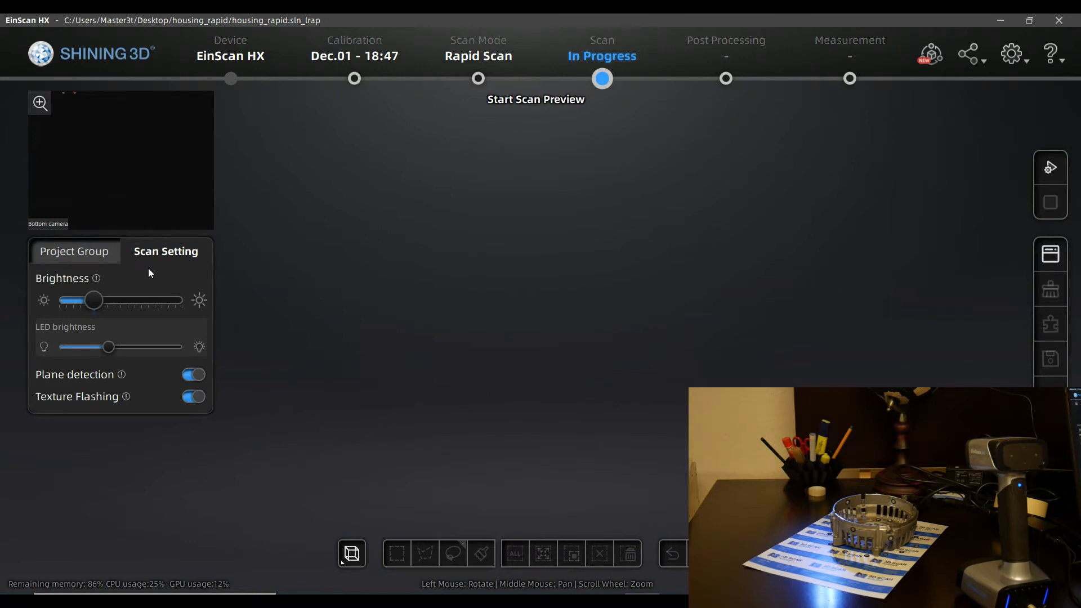
Rename Project1 in the project group as downside
click(103, 260)
right_click(94, 311)
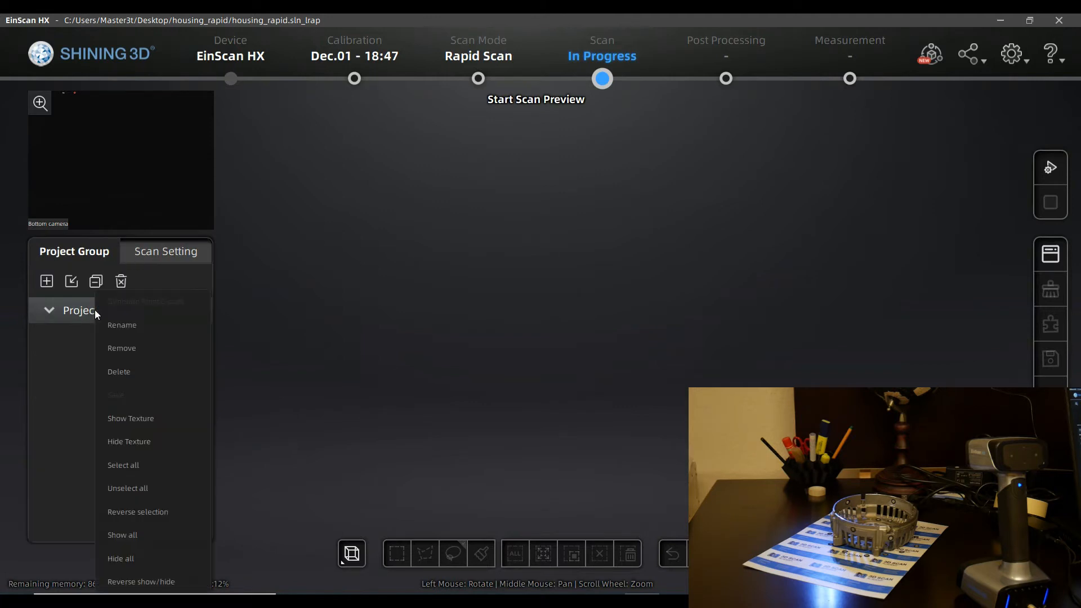
click(133, 325)
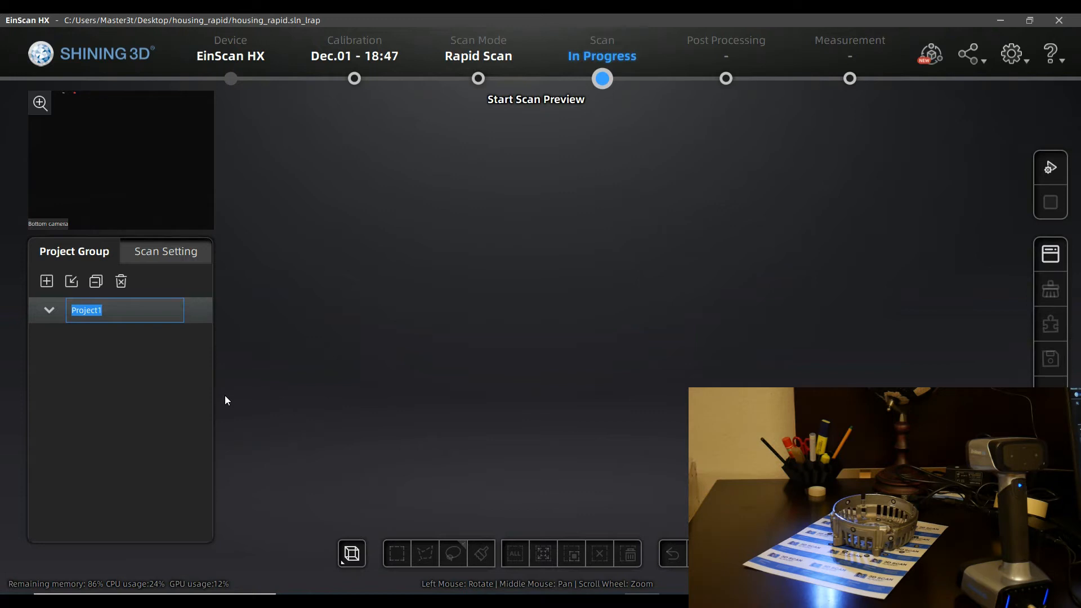
text(u)
text(own)
text(side)
key(Return)
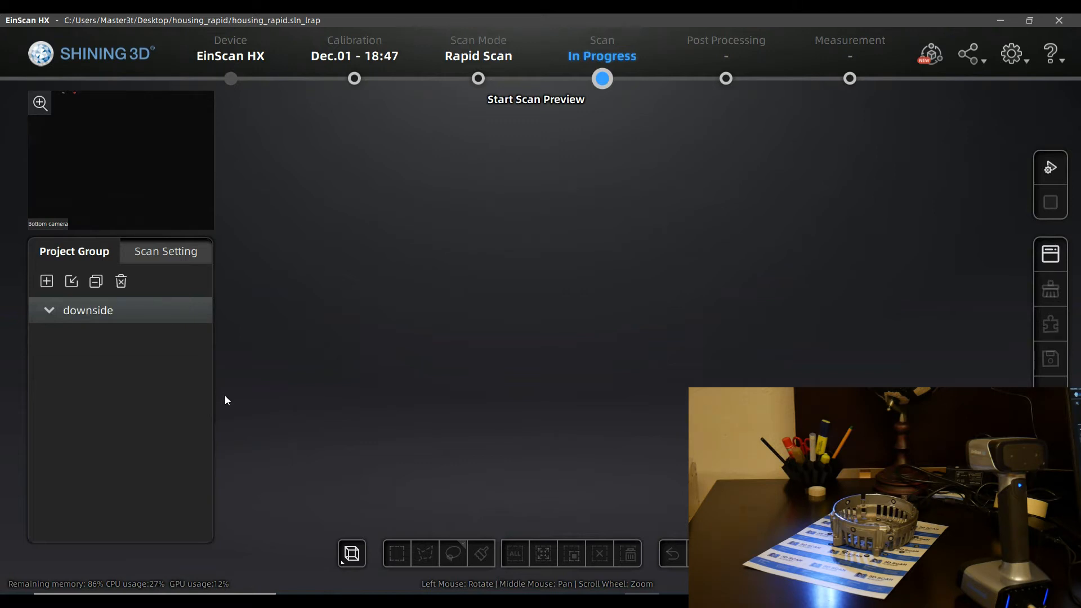
Open the scan settings, start the scan preview, scan the housing on its marker sheet and pause the scan
click(164, 258)
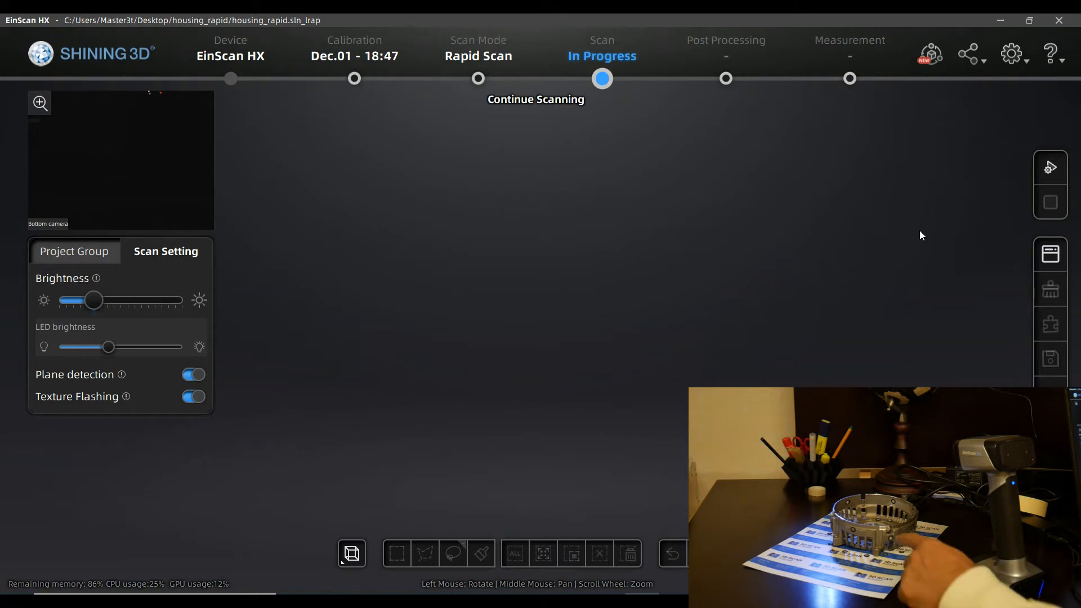
click(1047, 169)
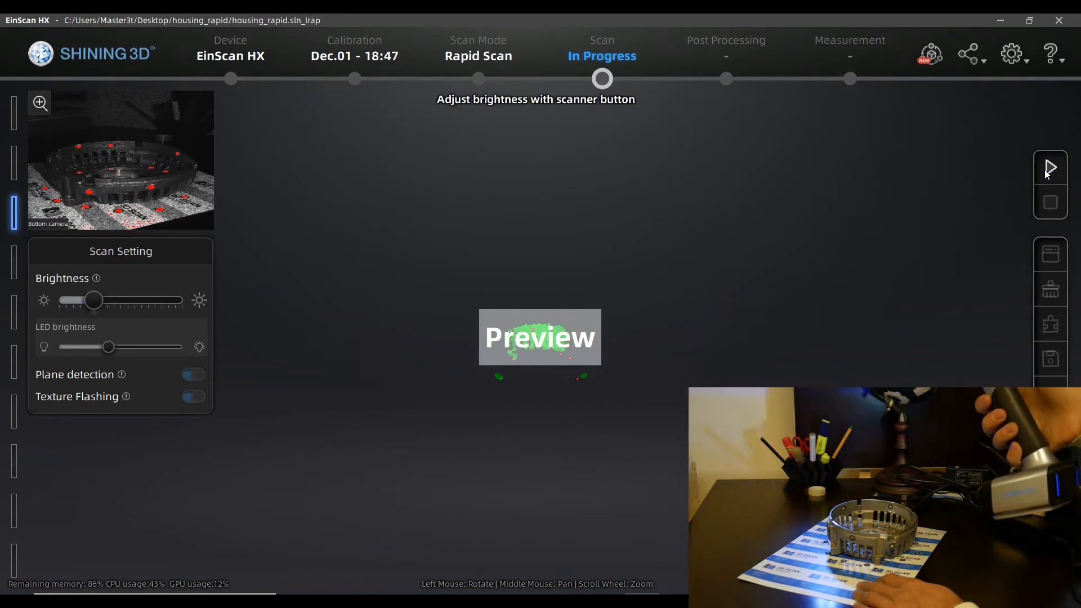
click(1049, 168)
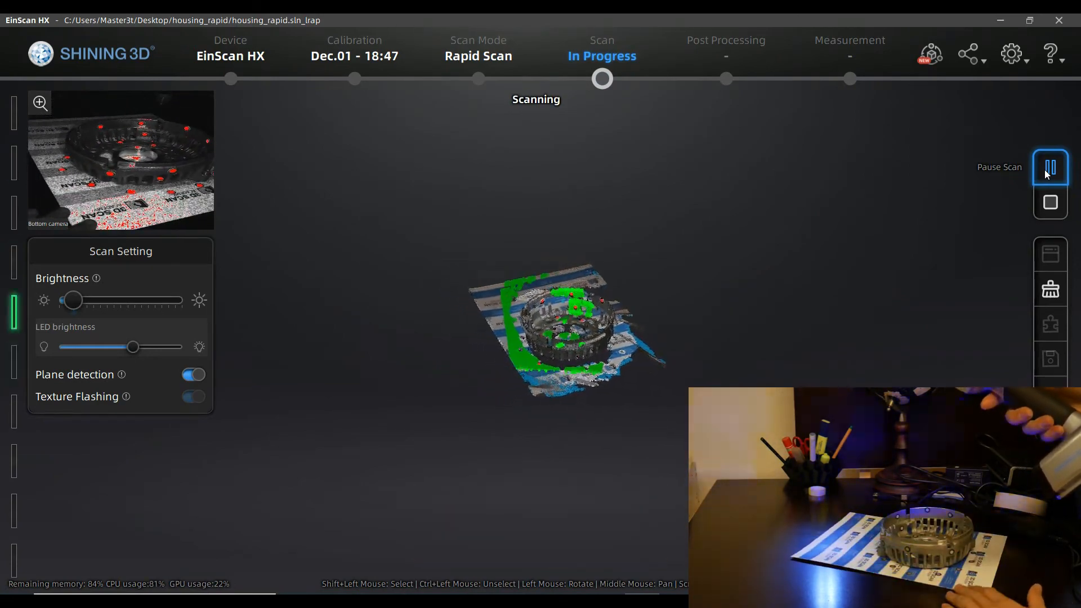
click(1045, 170)
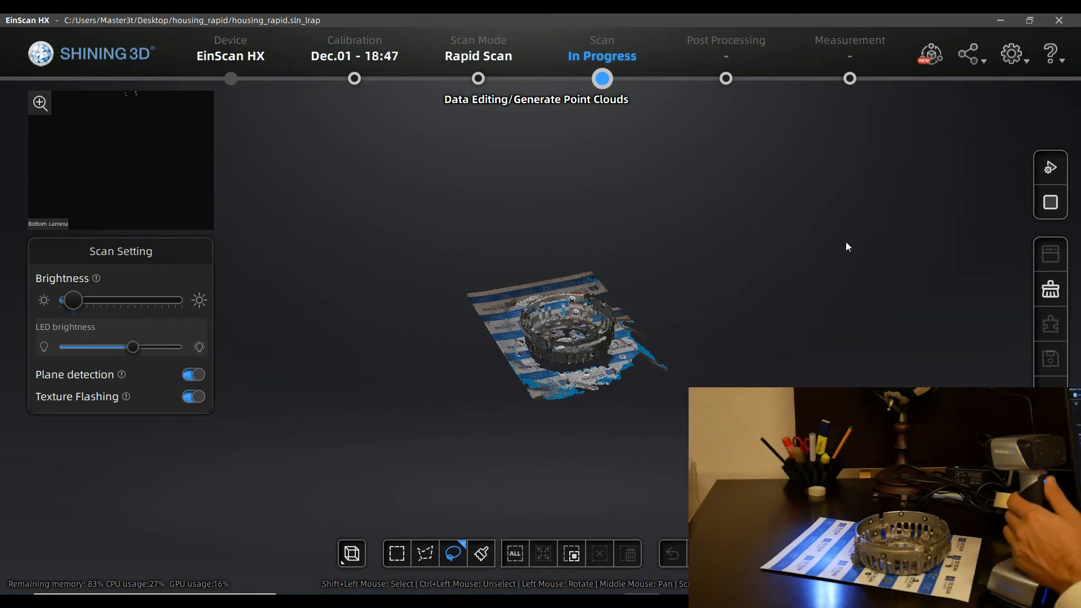
Check the captured housing data from several angles, end the scan and generate its point cloud
drag(485, 349, 727, 342)
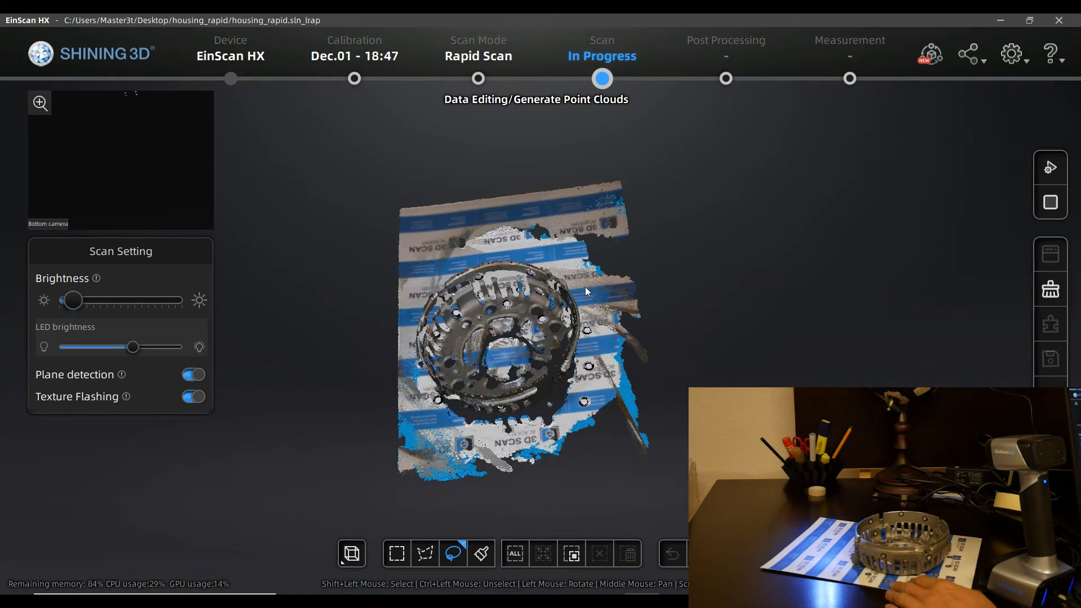
drag(498, 409, 610, 329)
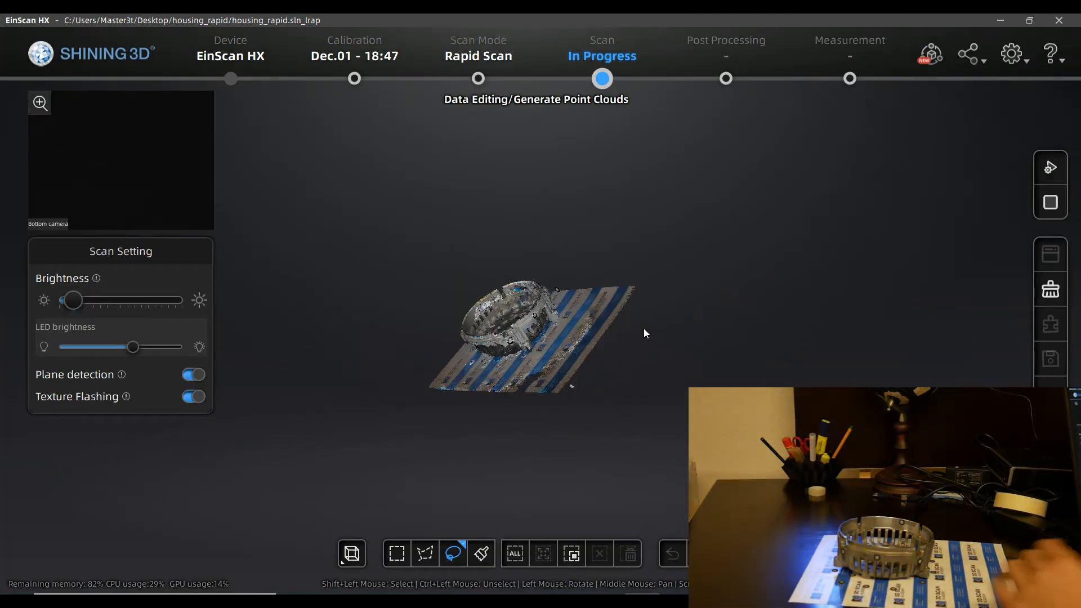
drag(573, 422, 490, 320)
drag(520, 245, 498, 256)
scroll(481, 285, up, 2)
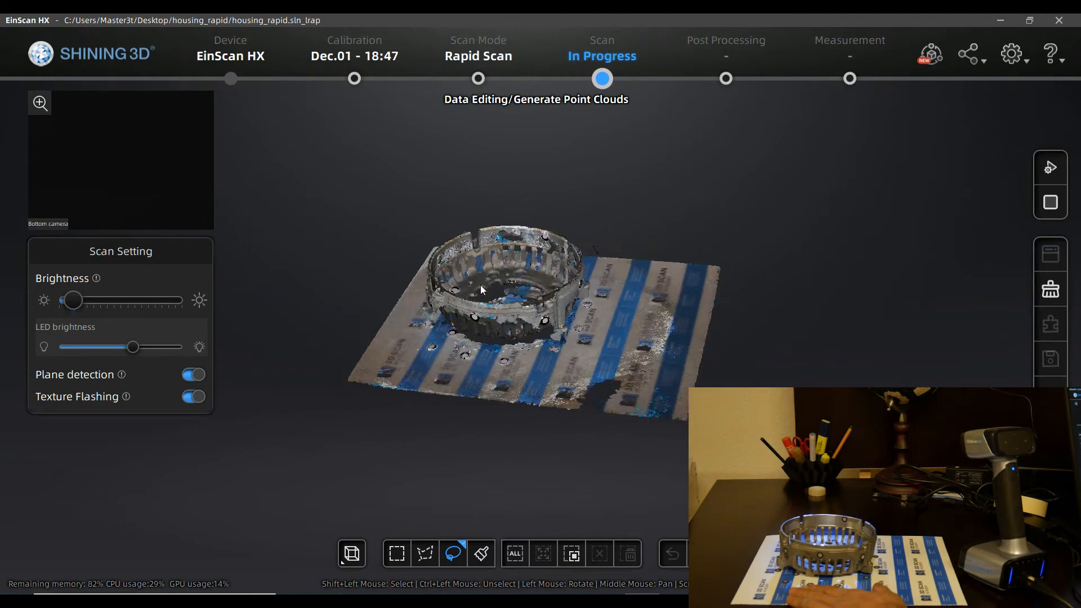
middle_drag(465, 273, 445, 282)
drag(513, 255, 482, 255)
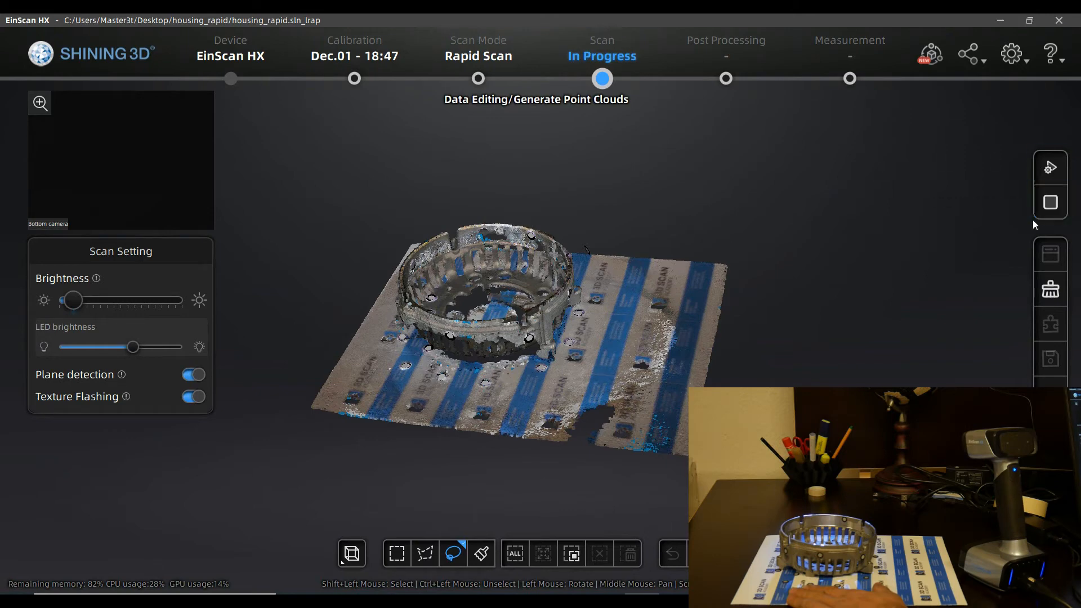
click(1050, 202)
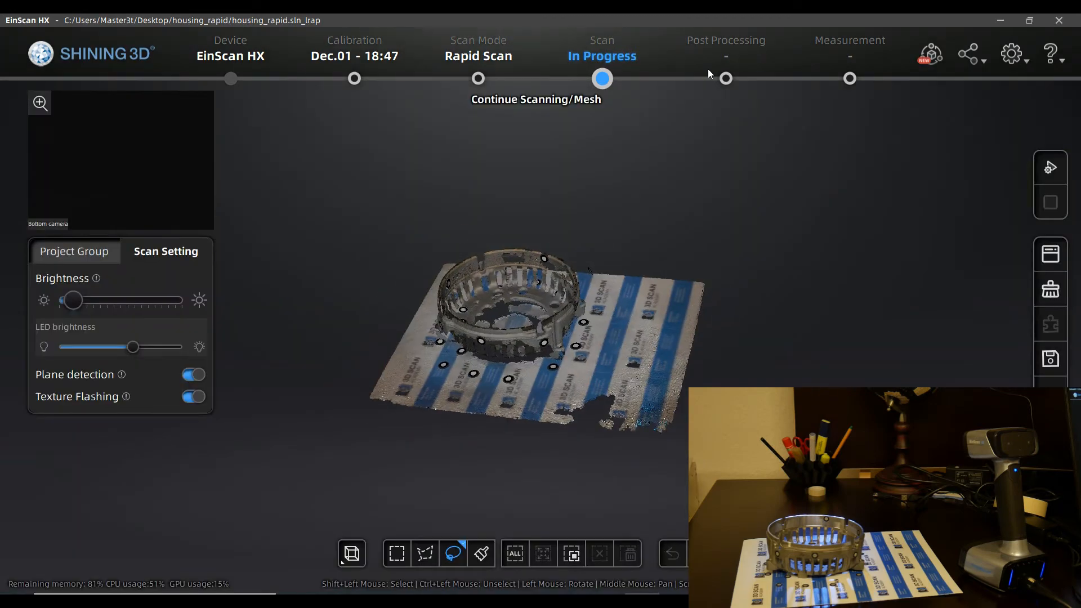
Examine the housing's generated point cloud up close for coverage of the interior, slotted walls and markers
drag(541, 406, 499, 353)
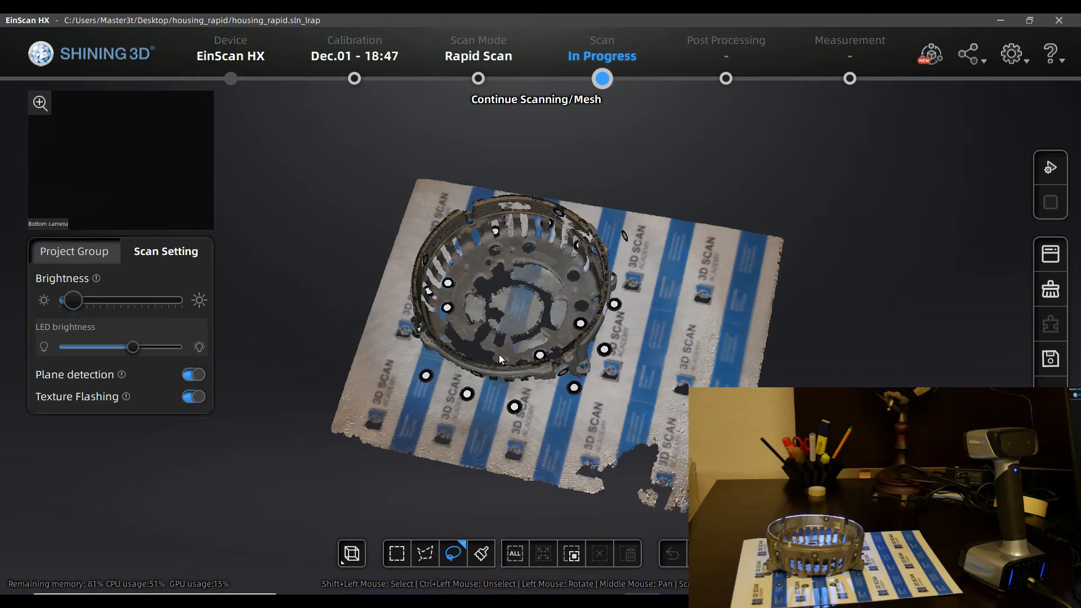
scroll(499, 353, up, 5)
drag(429, 415, 519, 357)
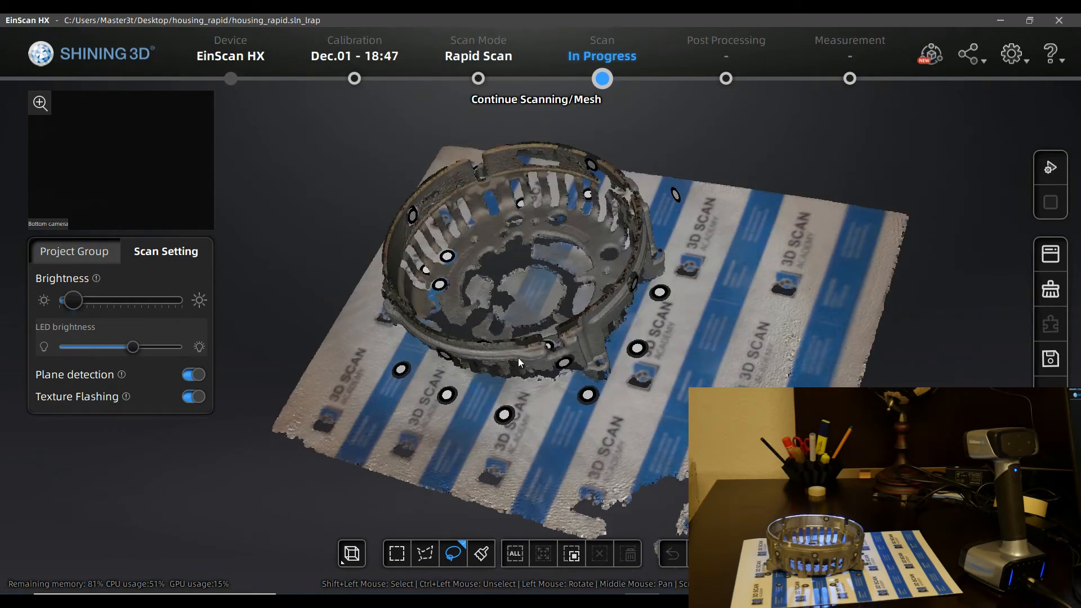
drag(474, 323, 539, 348)
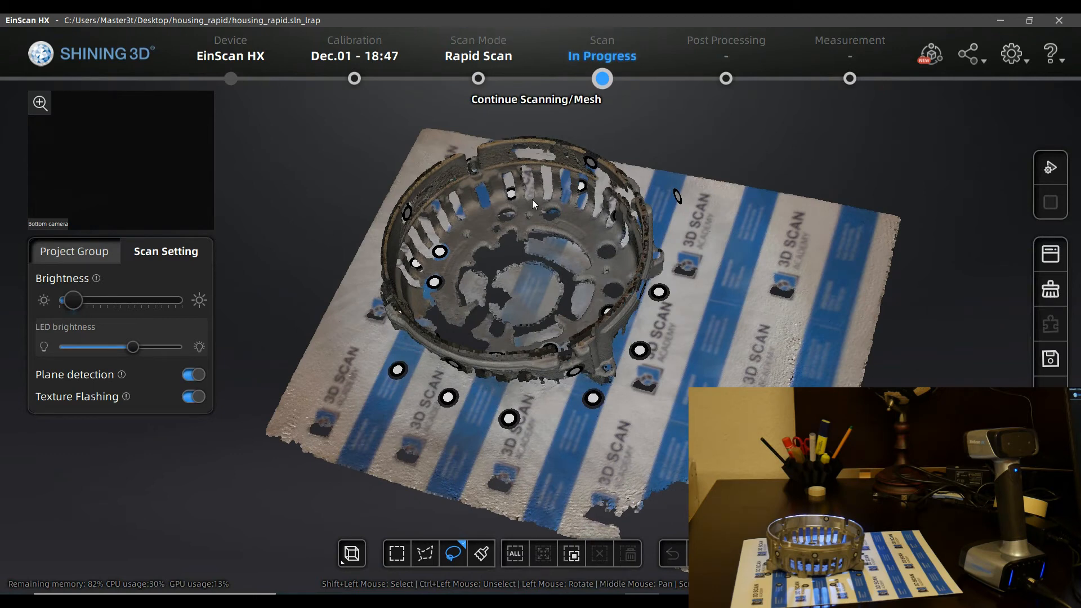
drag(511, 310, 479, 357)
scroll(432, 331, down, 2)
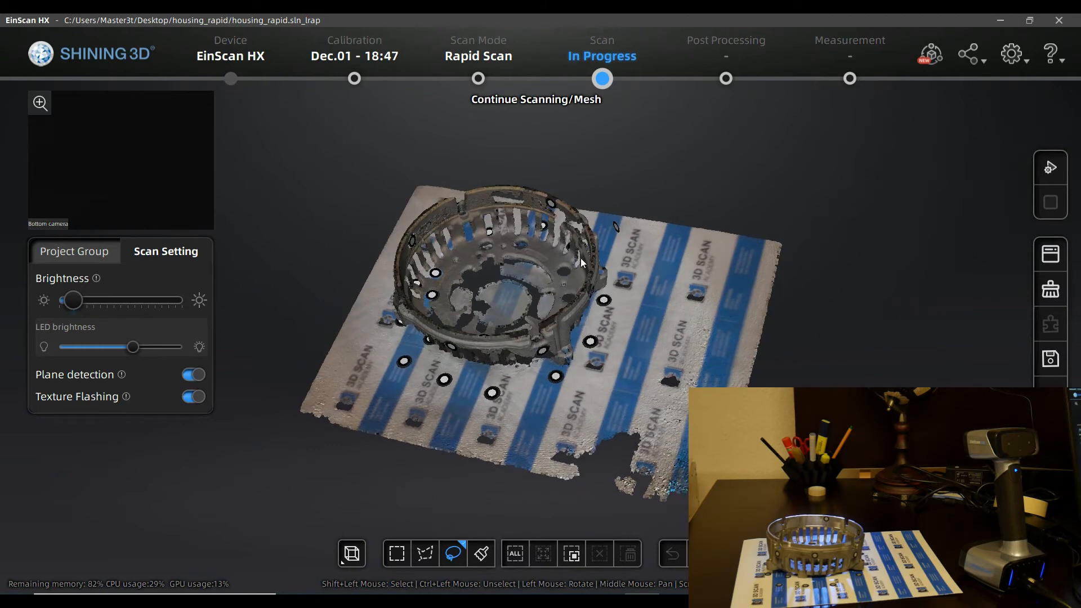
drag(453, 267, 526, 290)
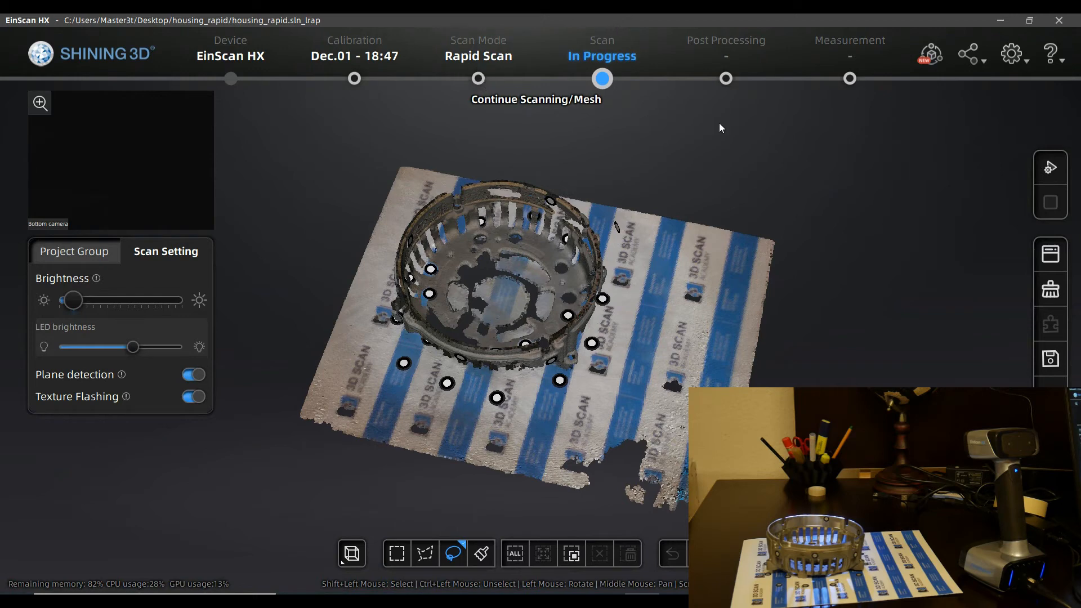
Leave the current scan without saving its data and enter the Rapid Scan mode again
click(478, 79)
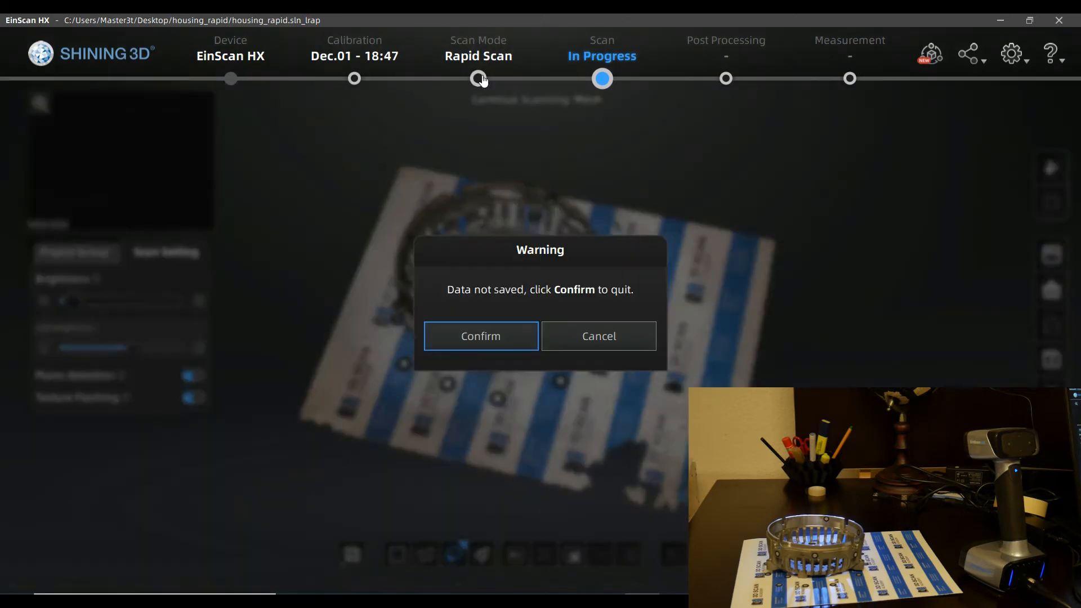
click(515, 339)
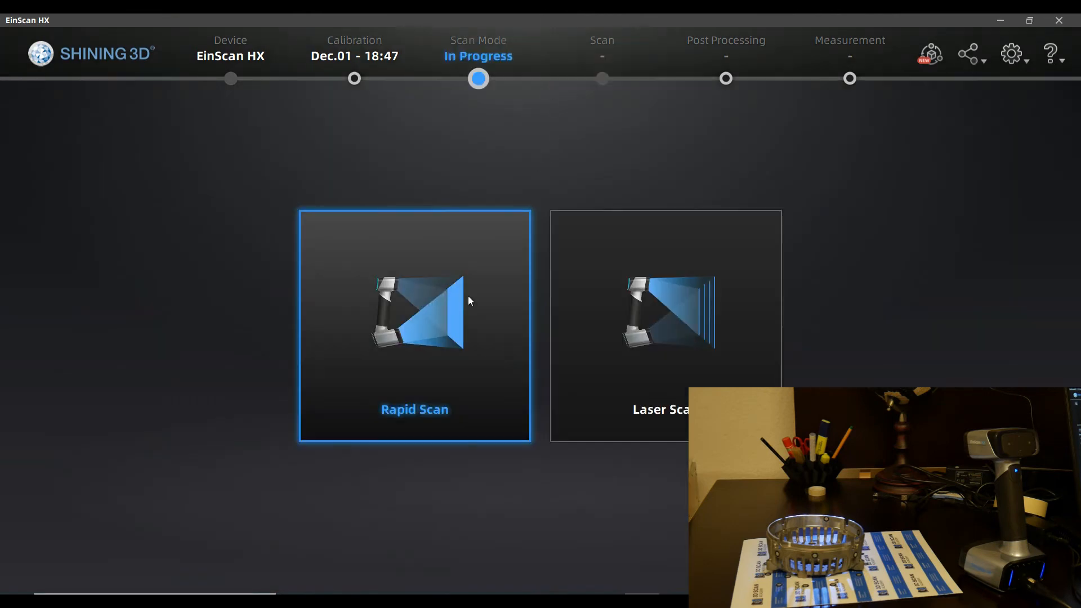
click(463, 308)
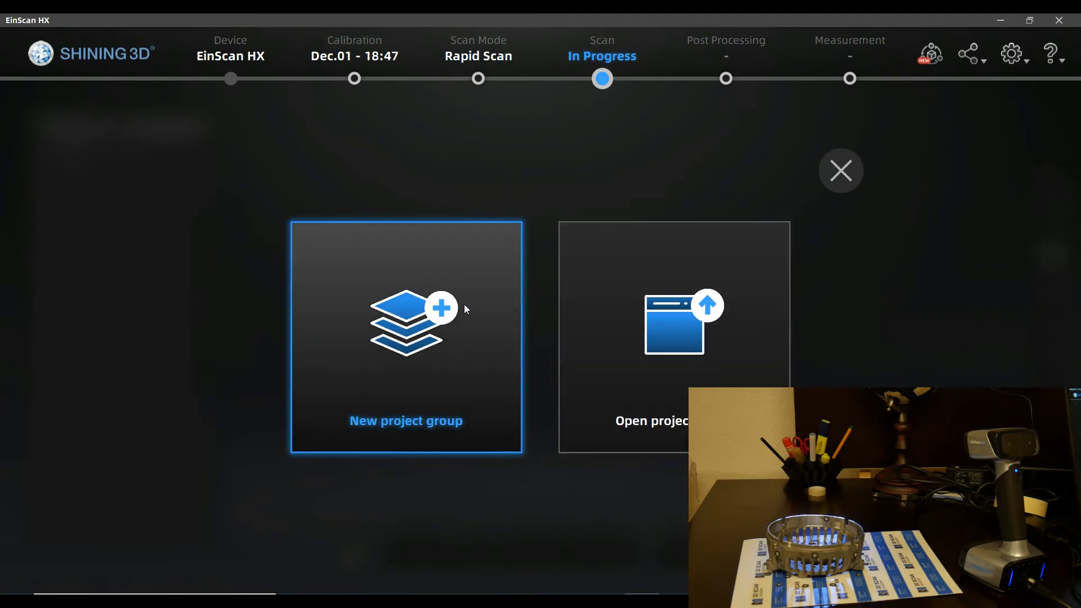
Create a new project group on the Desktop under the existing name housing_rapid
click(464, 305)
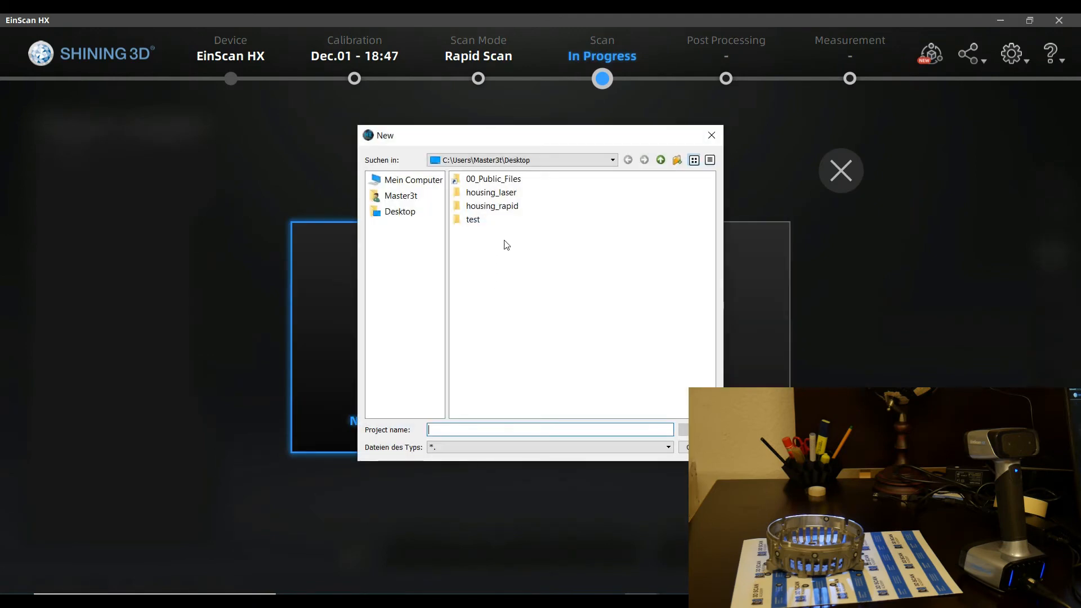
click(502, 211)
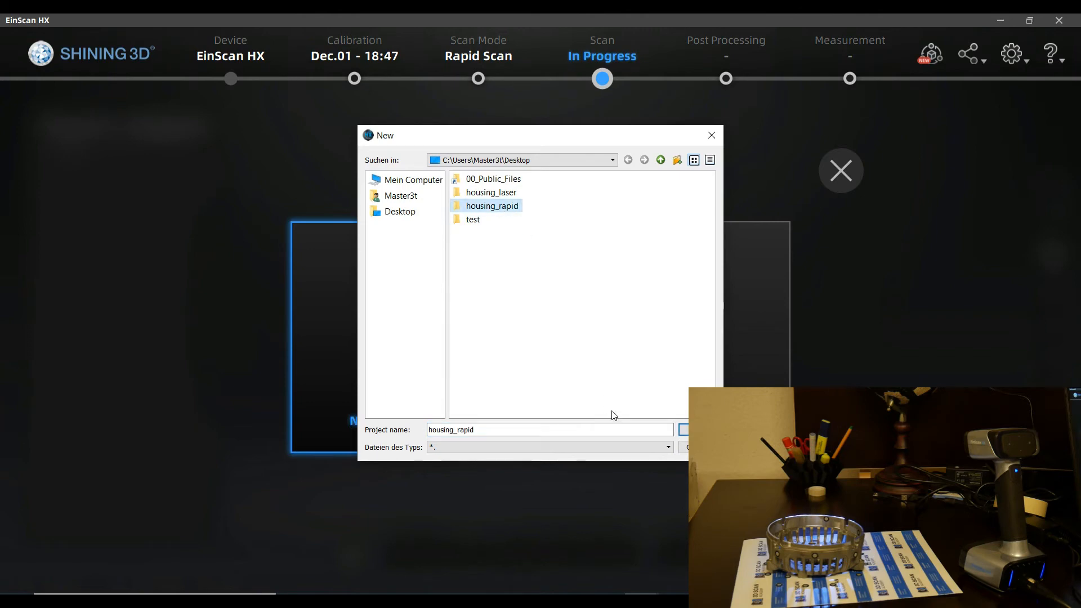
click(679, 433)
click(512, 326)
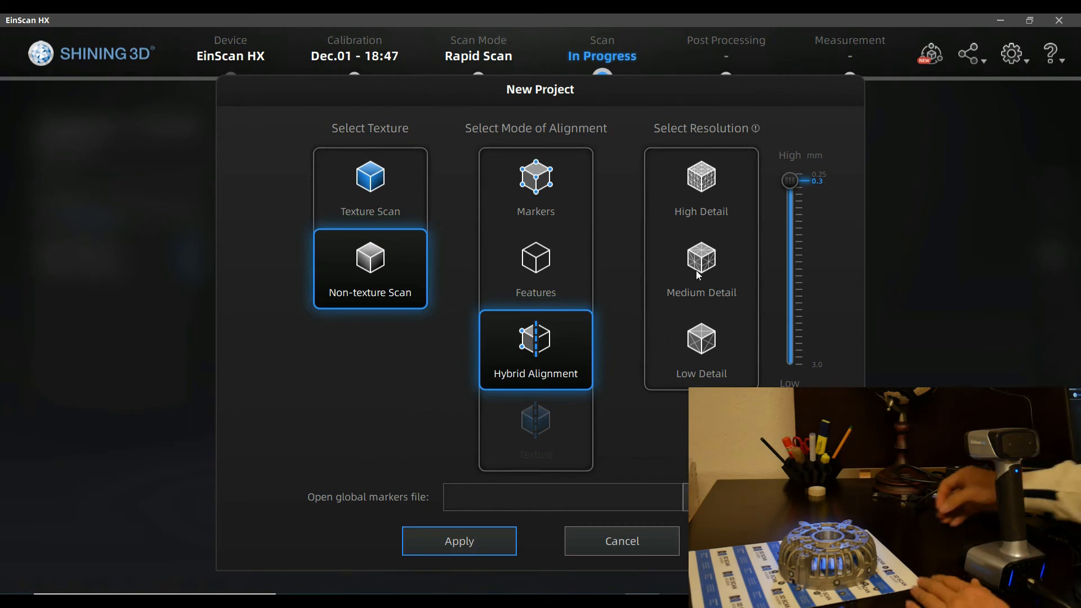
Configure the new project as a non-texture scan with hybrid alignment and High Detail resolution at 0.7 mm, and apply it
click(373, 193)
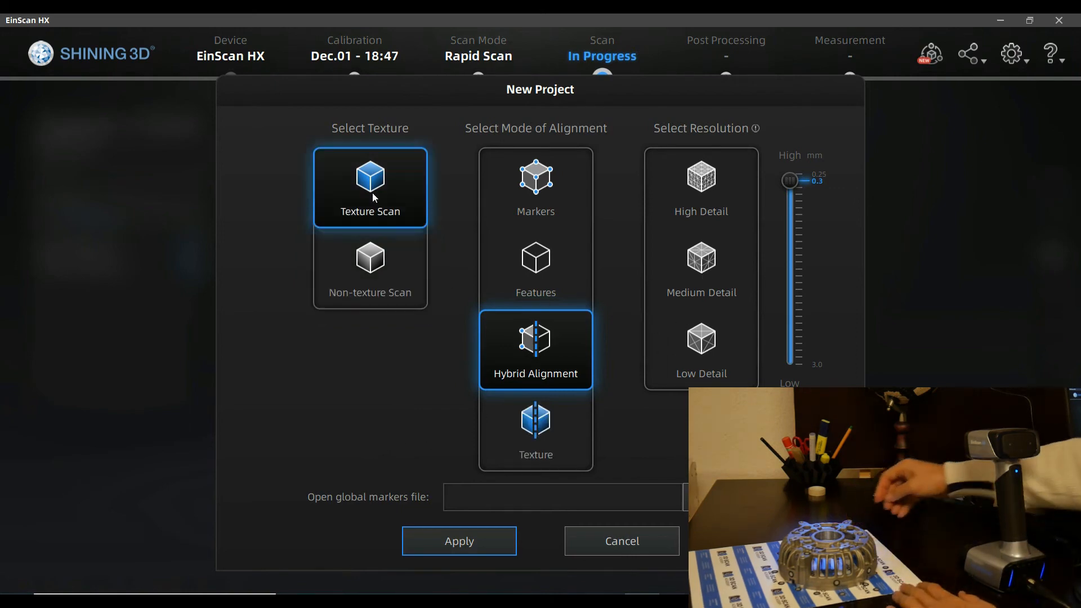
click(377, 263)
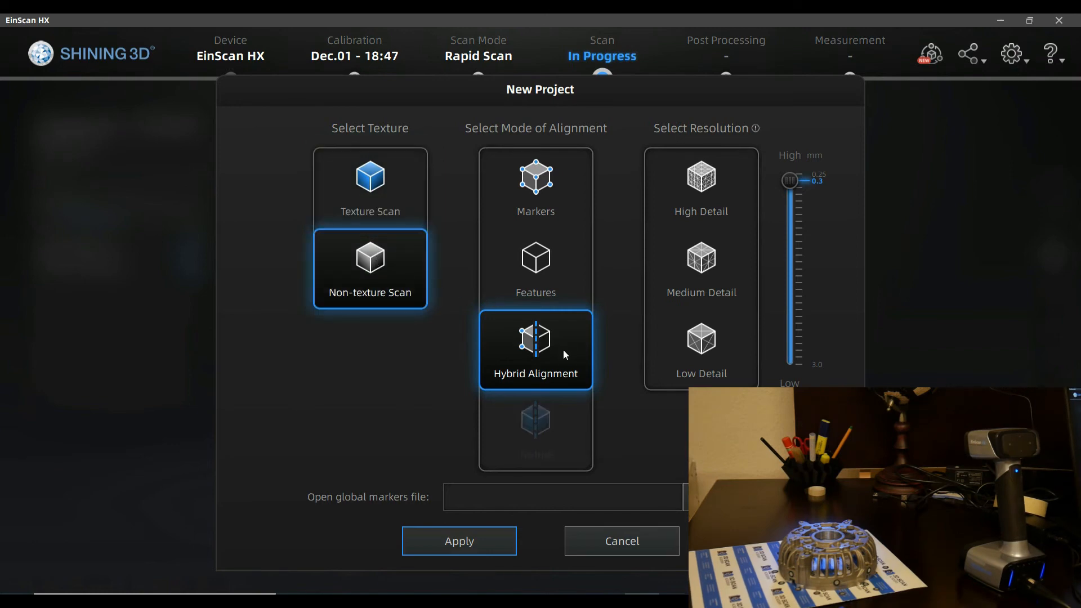
click(701, 187)
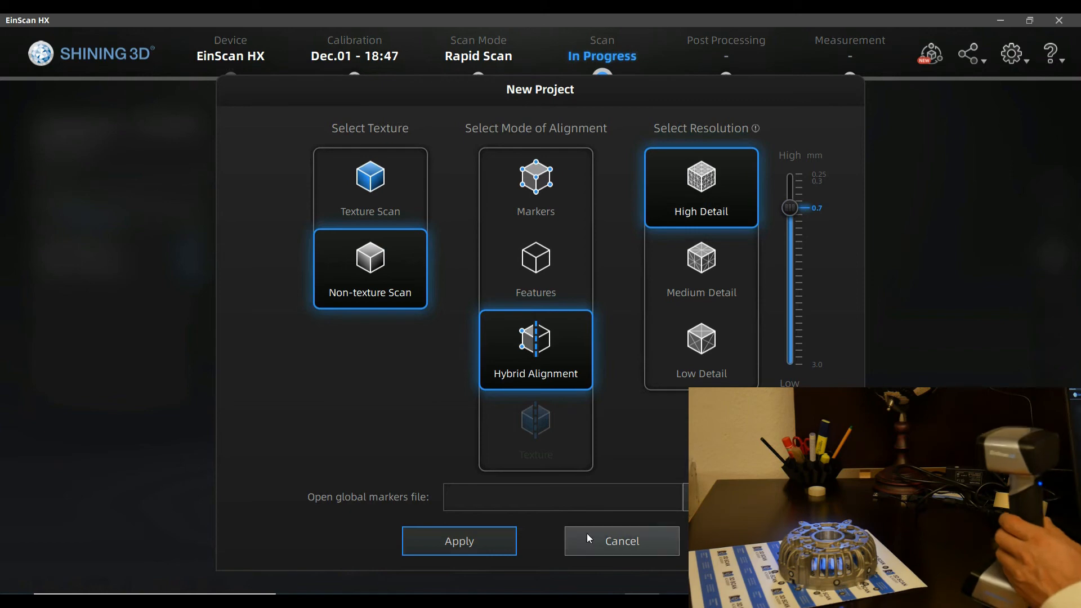
click(495, 542)
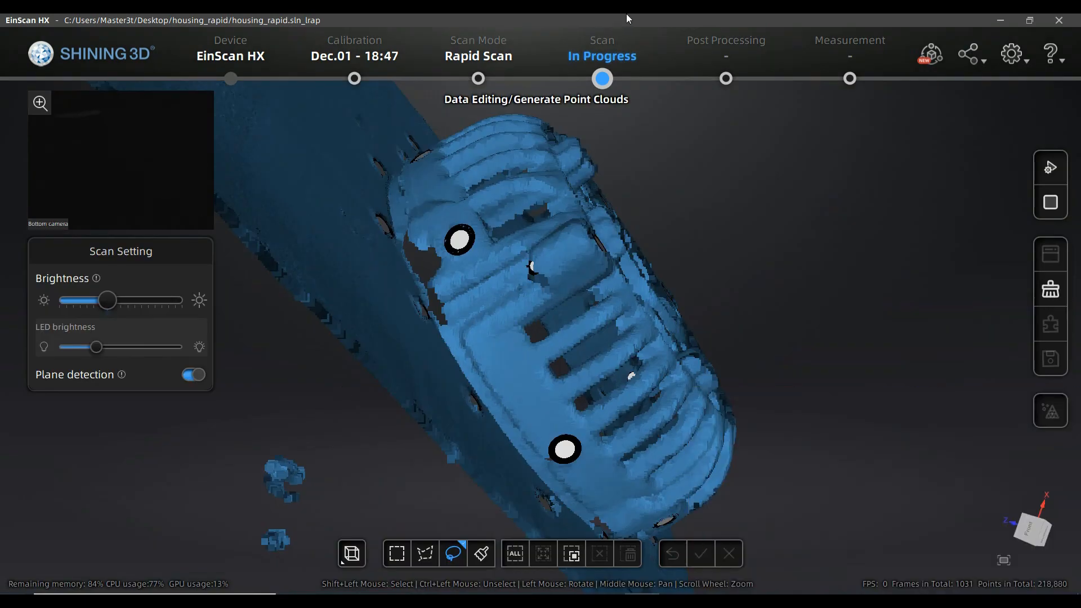
Check the captured housing scan from the side and above, end the scan and generate its point cloud
drag(776, 258, 590, 365)
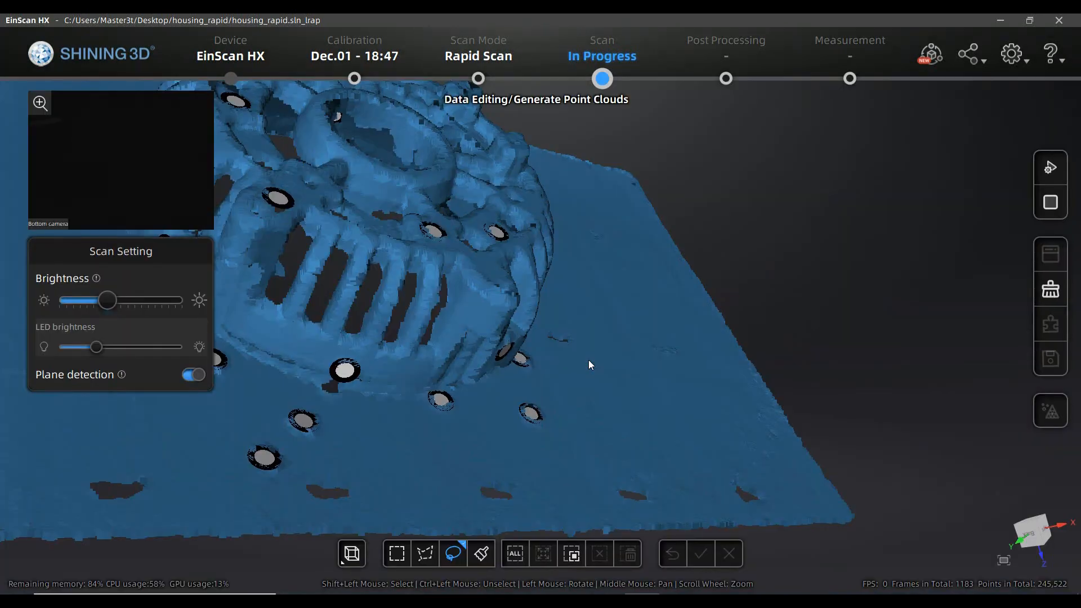
drag(562, 373, 720, 338)
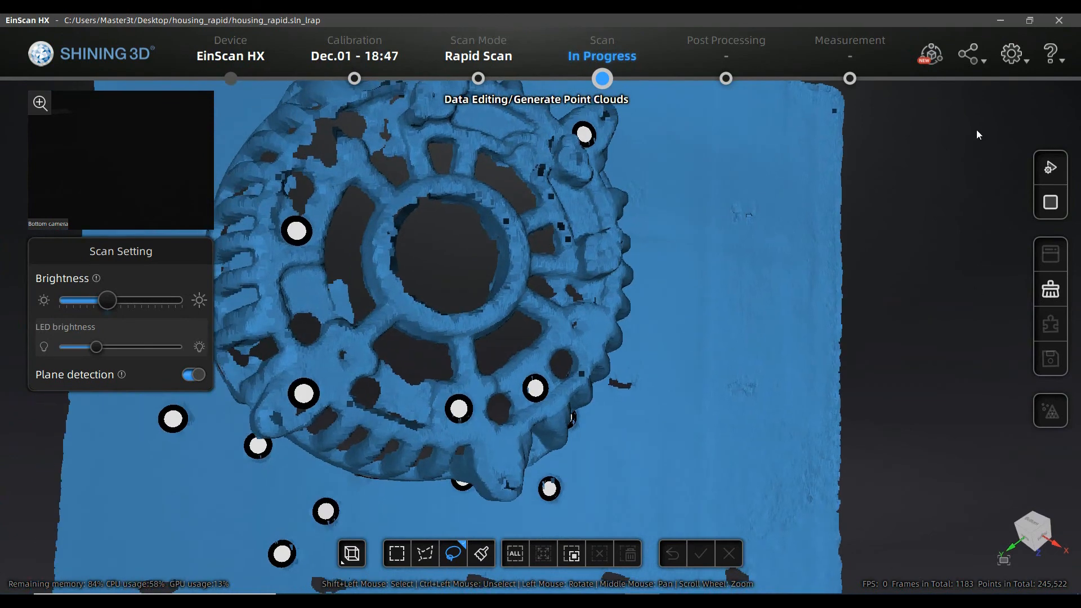
click(1050, 202)
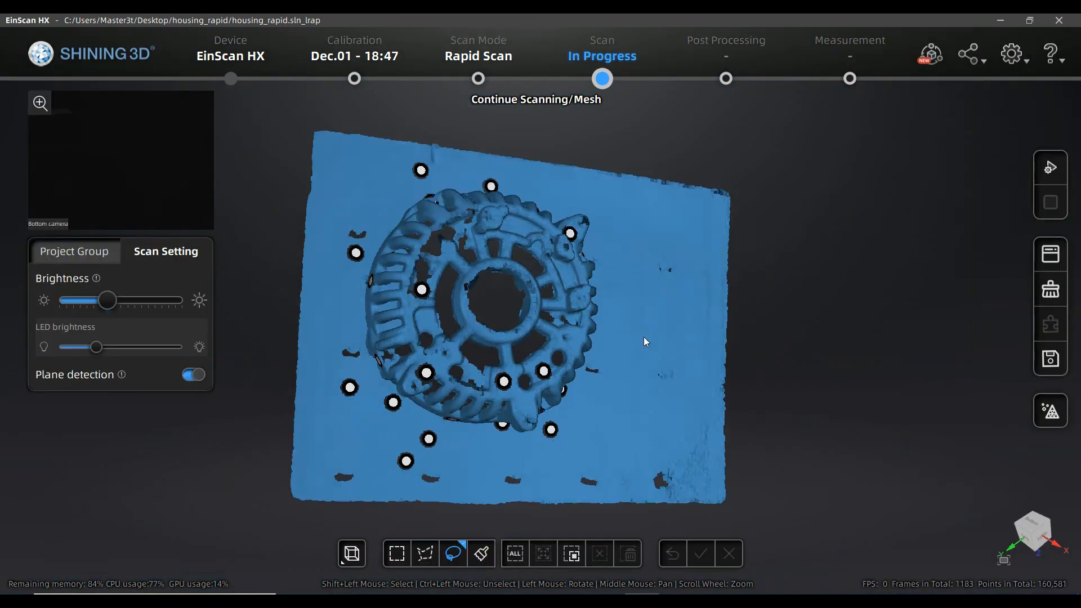
Examine the non-texture point cloud of the housing for coverage of the top ribs, central bore, slotted walls and markers
scroll(569, 349, up, 5)
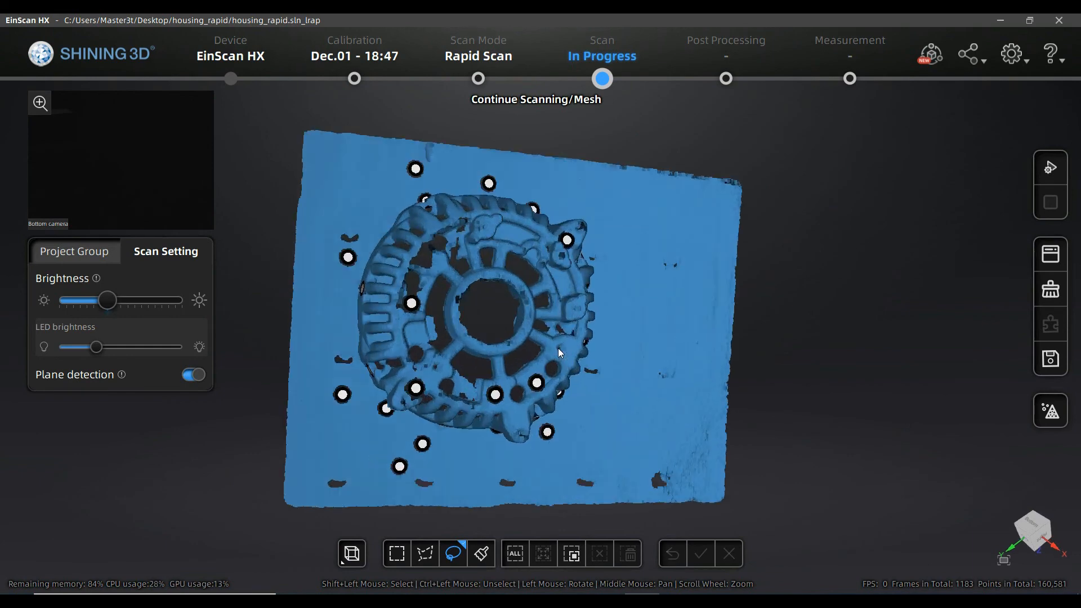
scroll(439, 371, up, 6)
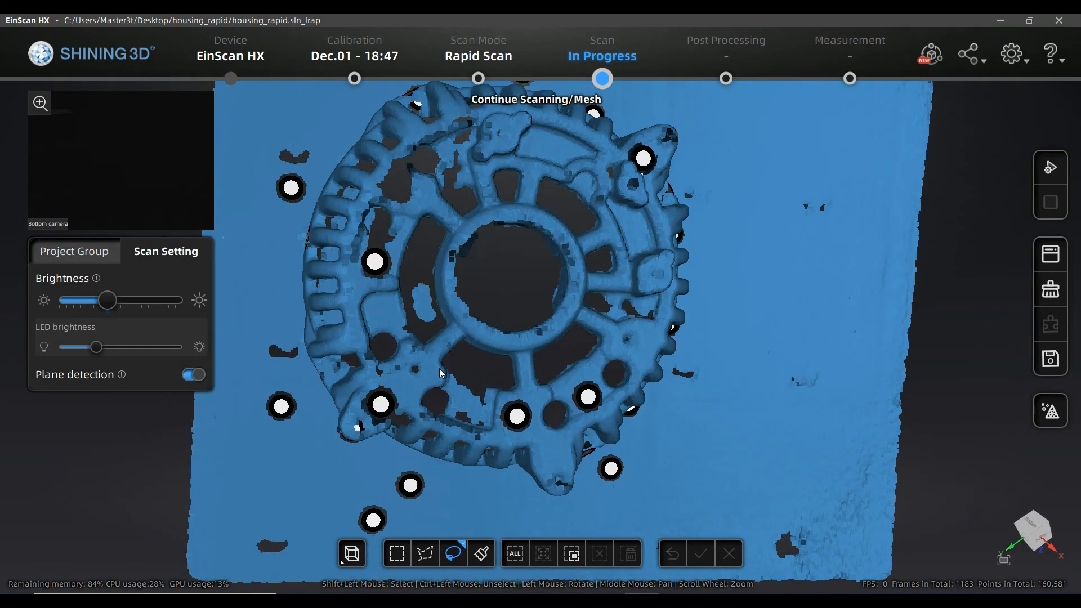
drag(592, 323, 660, 369)
scroll(643, 374, down, 4)
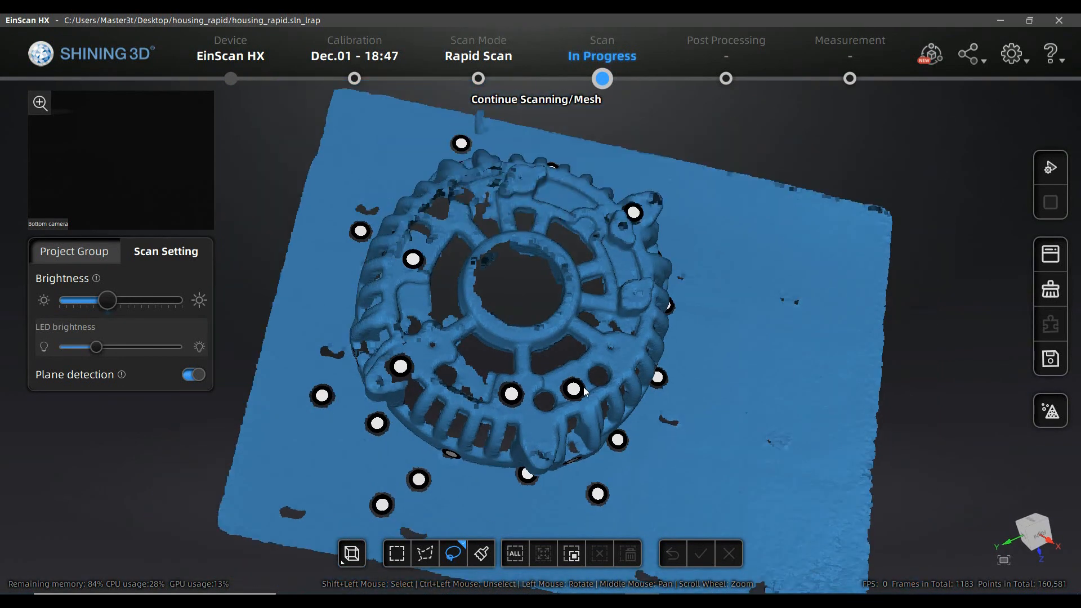
drag(577, 403, 616, 434)
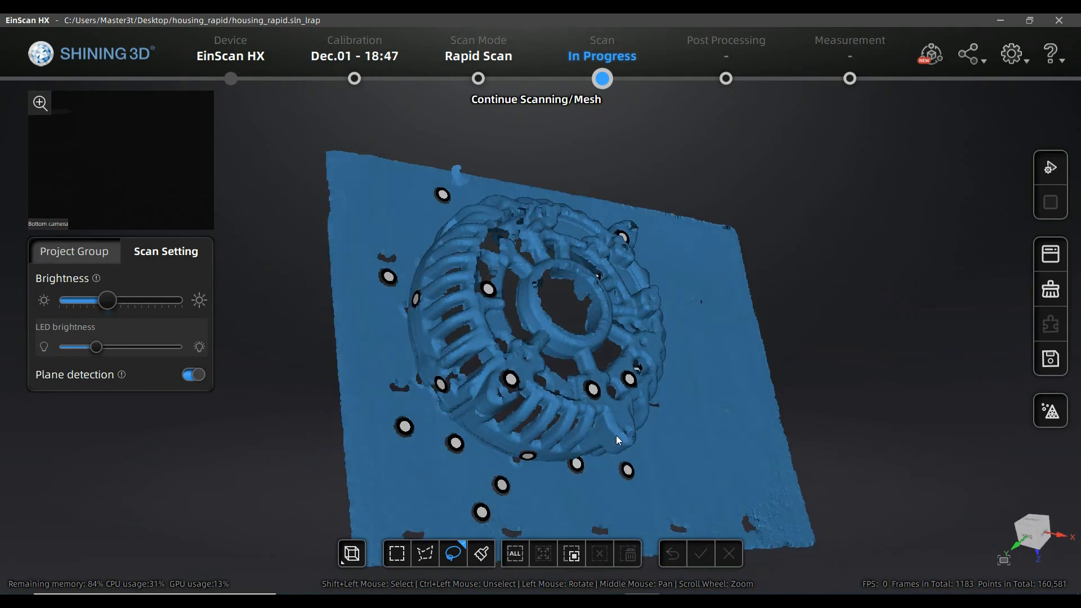
scroll(445, 342, up, 5)
drag(440, 343, 549, 262)
scroll(505, 289, down, 3)
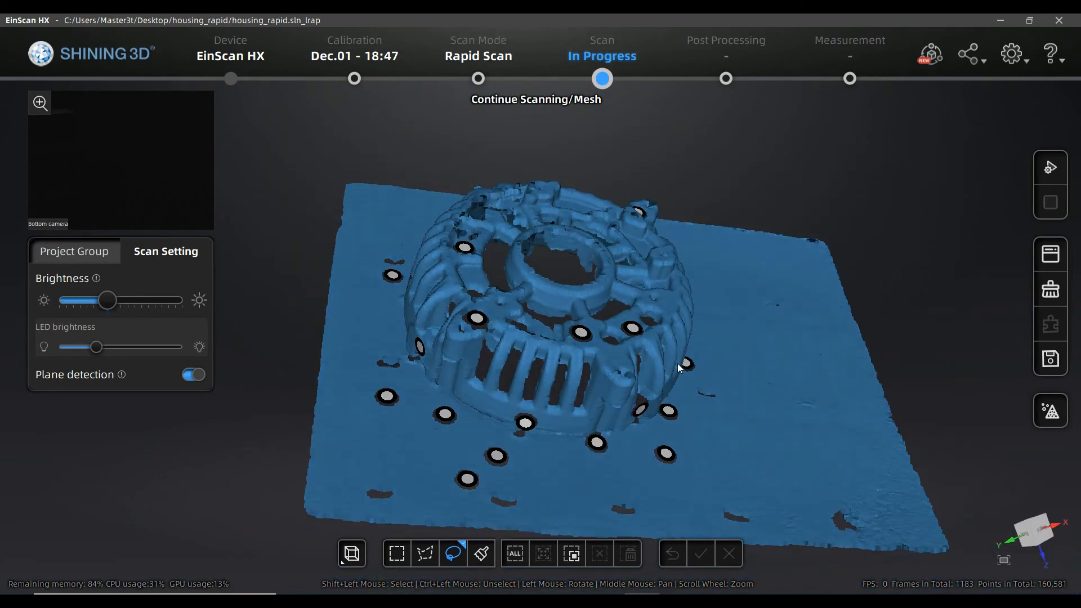
drag(828, 324, 755, 302)
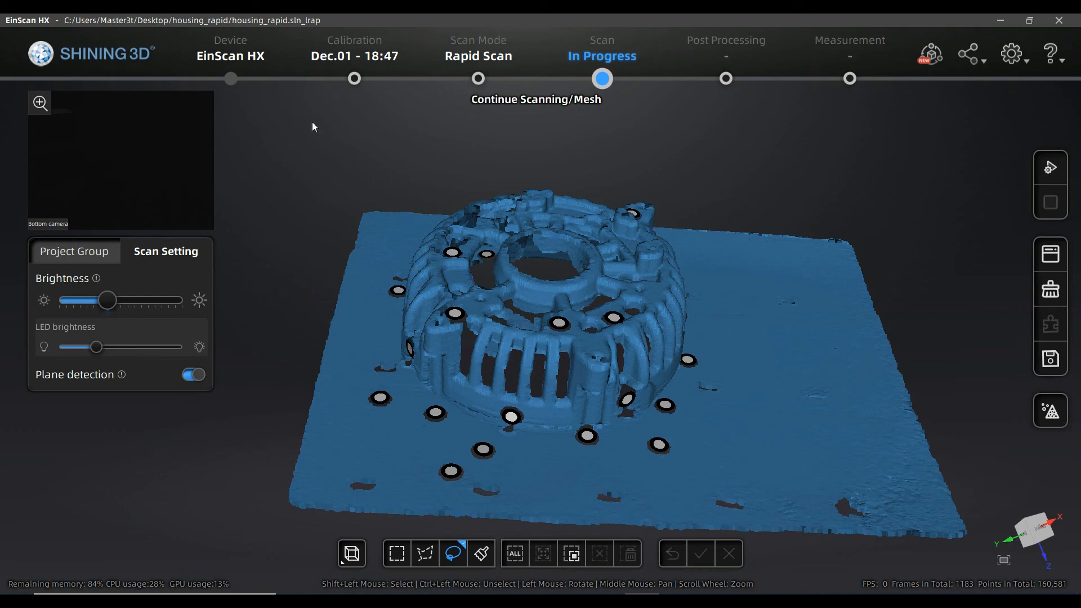
Show the project group's list of projects beside the housing point cloud
click(104, 250)
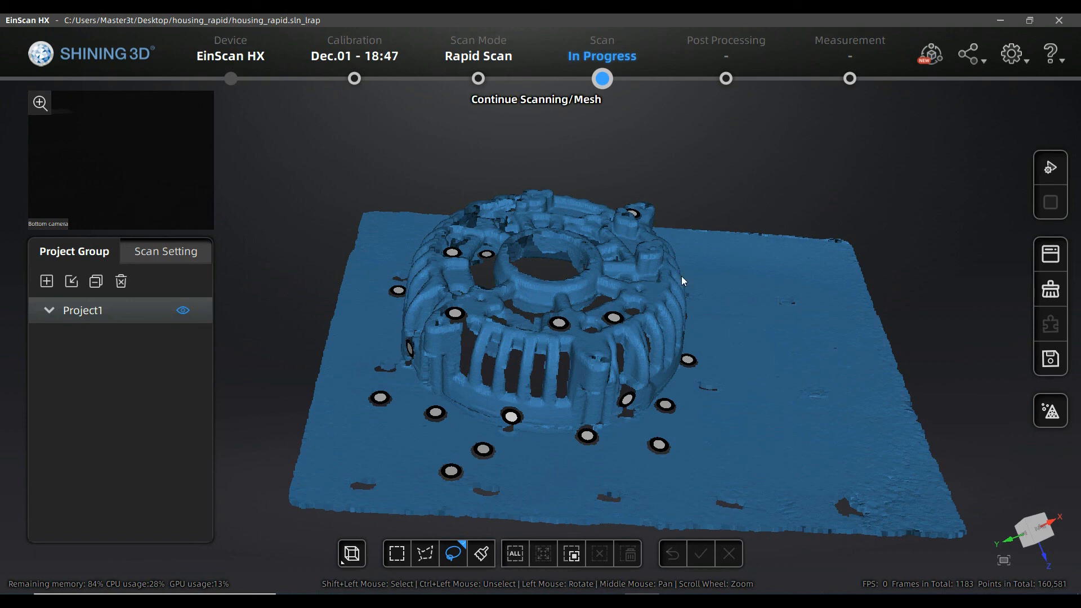
drag(777, 302, 777, 323)
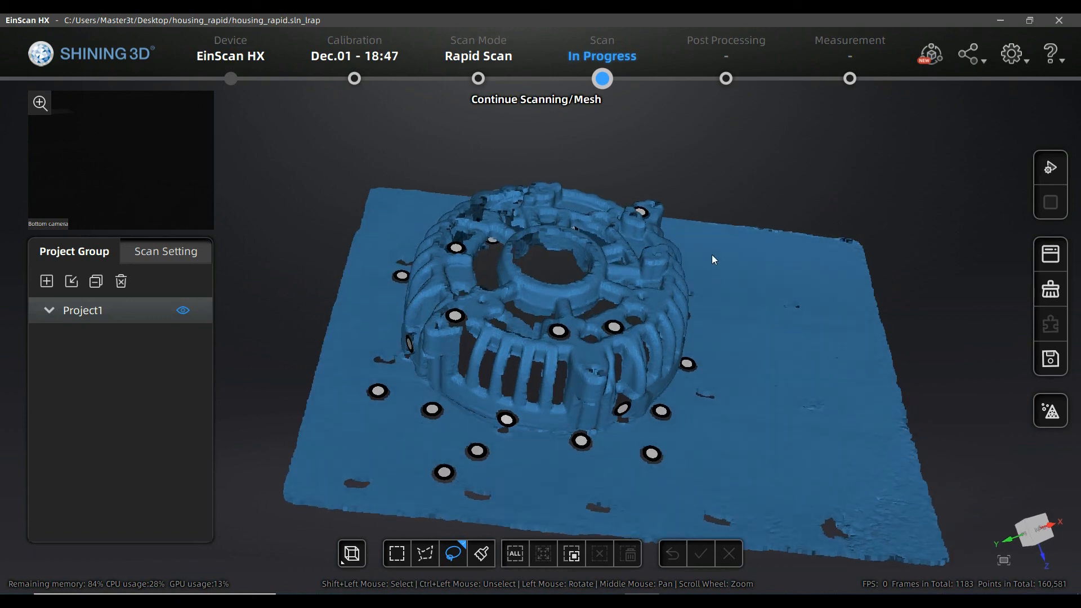